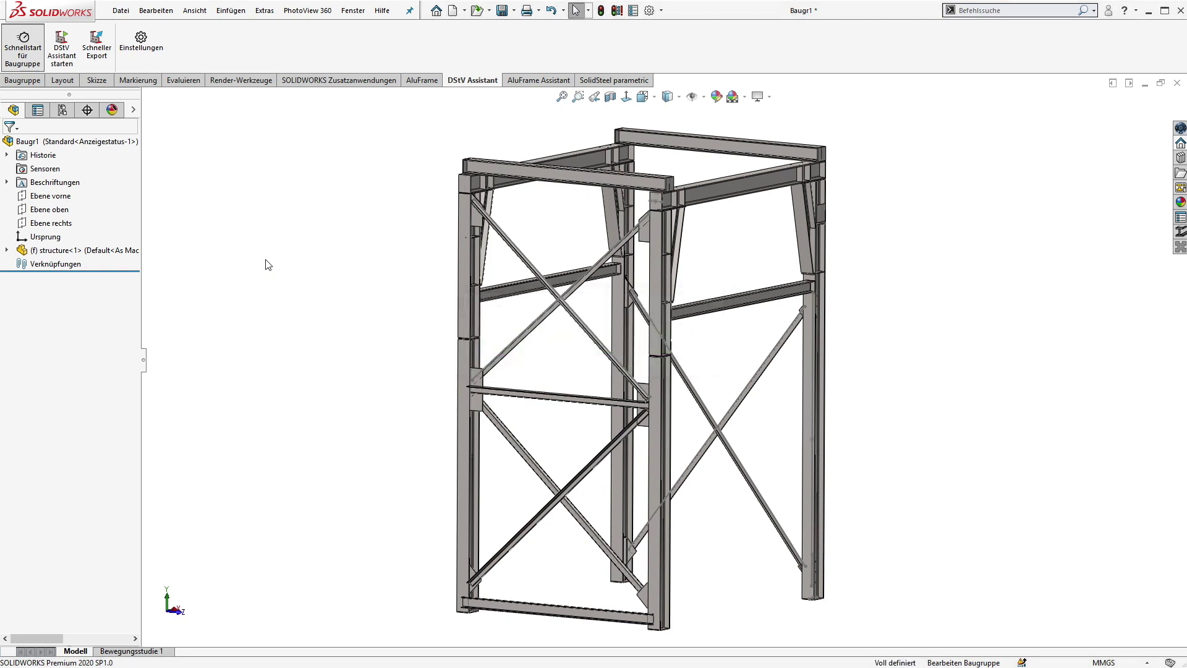
# - Expand the assembly's identified bodies in the DStV Assistant and zoom to flat plate structure-1 22 in group B
pyautogui.moveTo(225, 138); pyautogui.dragTo(238, 123)
pyautogui.click(160, 138)
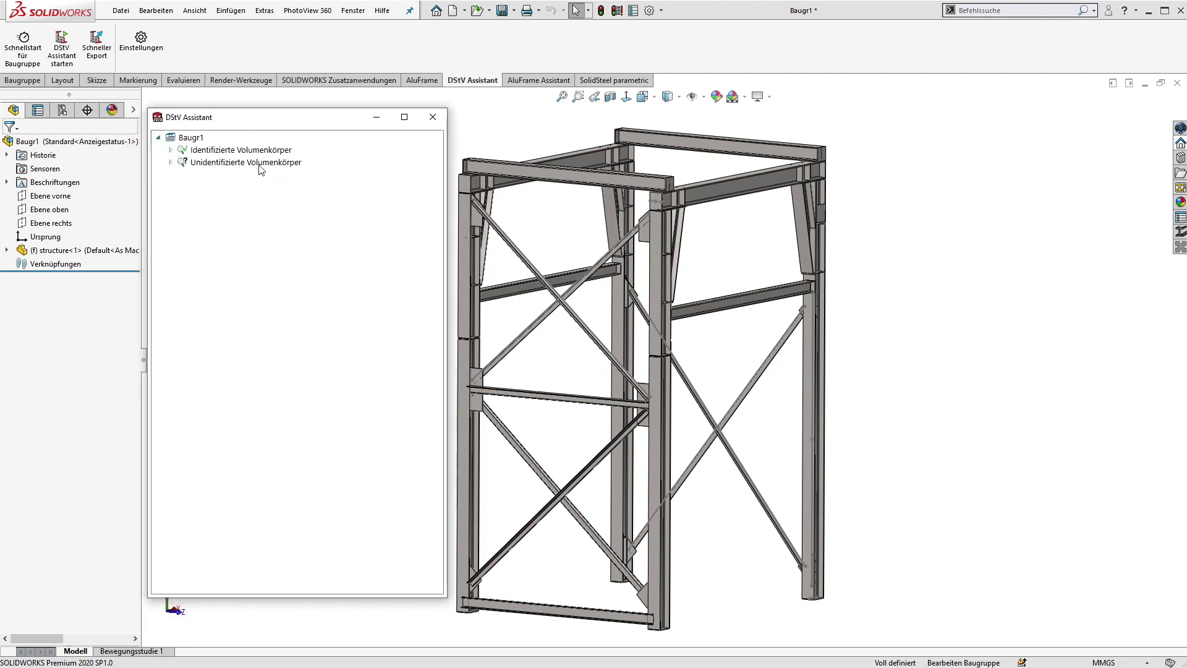
pyautogui.click(171, 150)
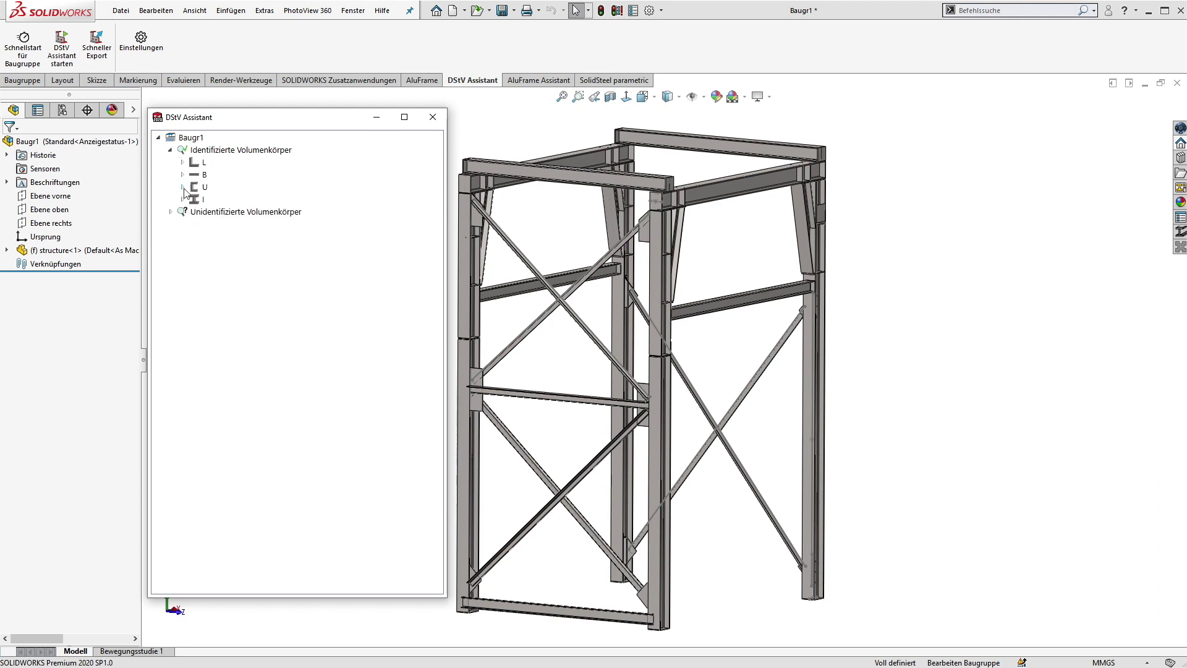
pyautogui.click(183, 175)
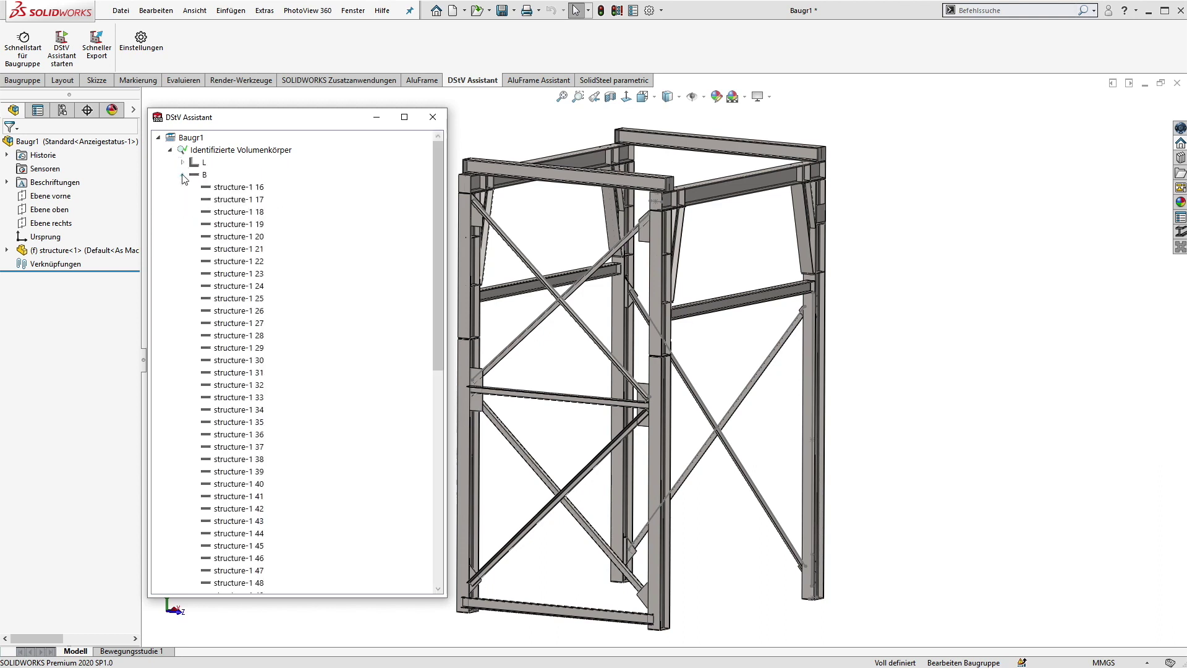
pyautogui.rightClick(242, 261)
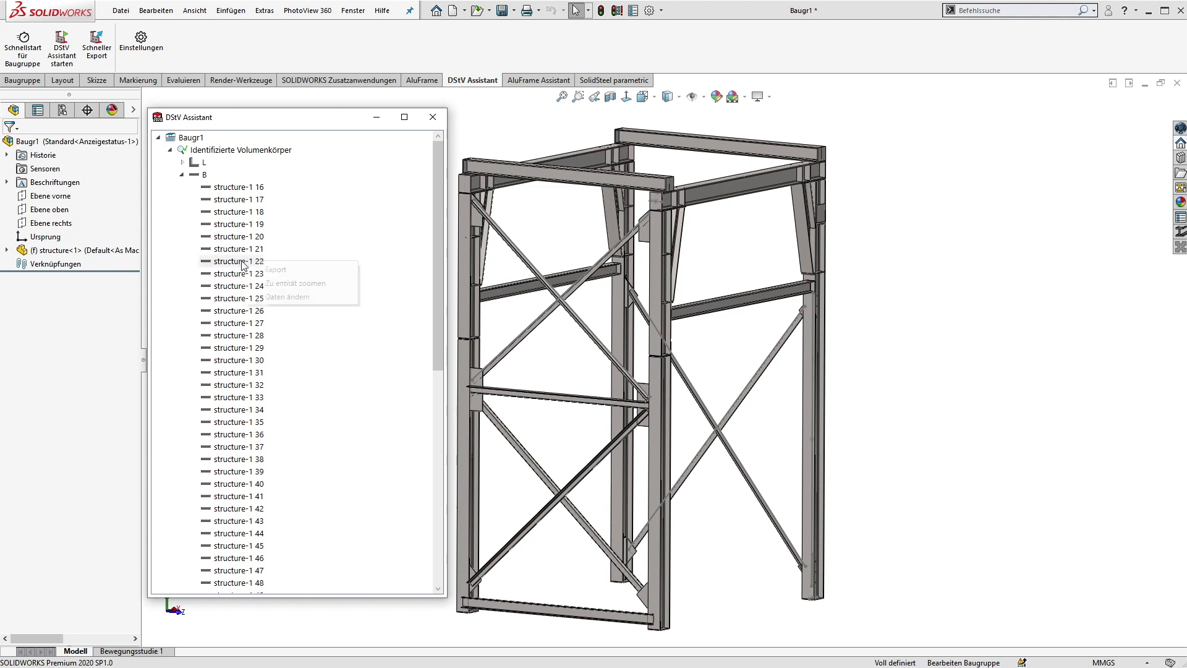
pyautogui.click(275, 283)
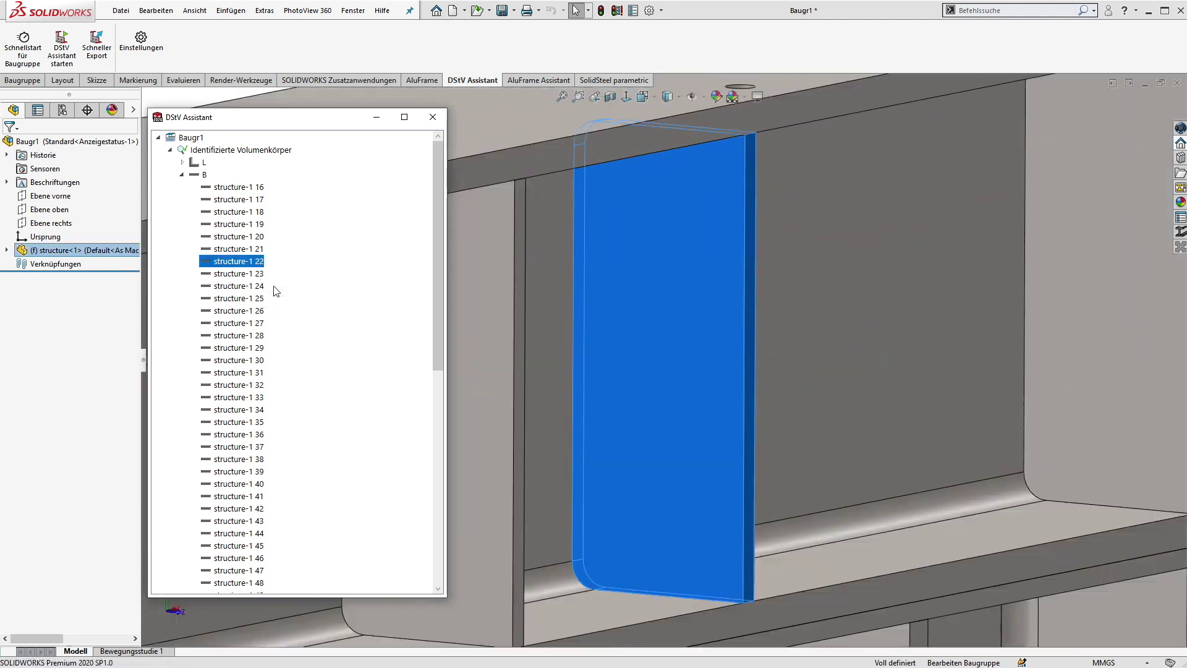
# - Collapse group B, expand the L profiles and zoom to the angle structure-1 4
pyautogui.click(182, 175)
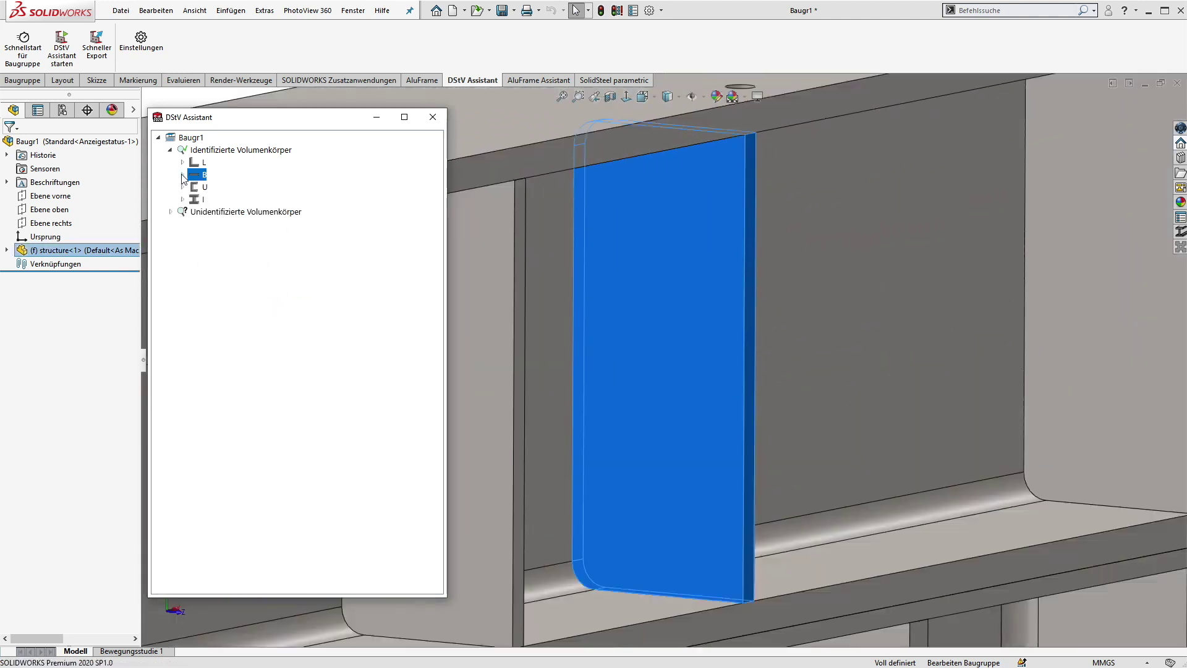
pyautogui.click(183, 163)
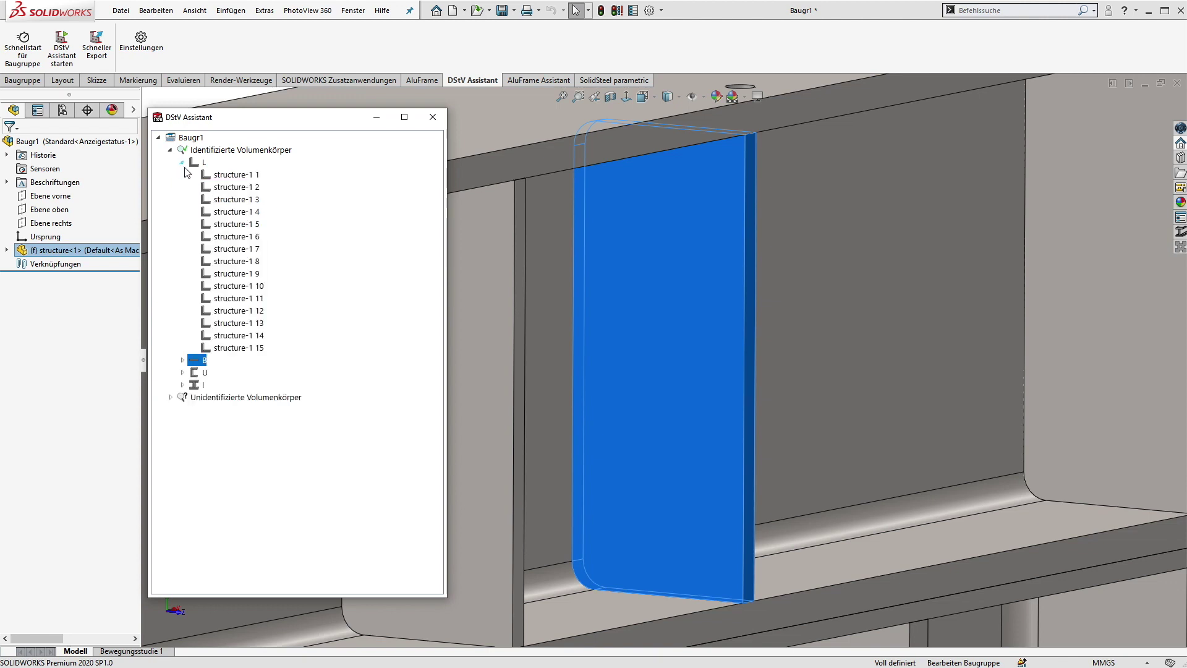
pyautogui.rightClick(234, 215)
pyautogui.click(262, 235)
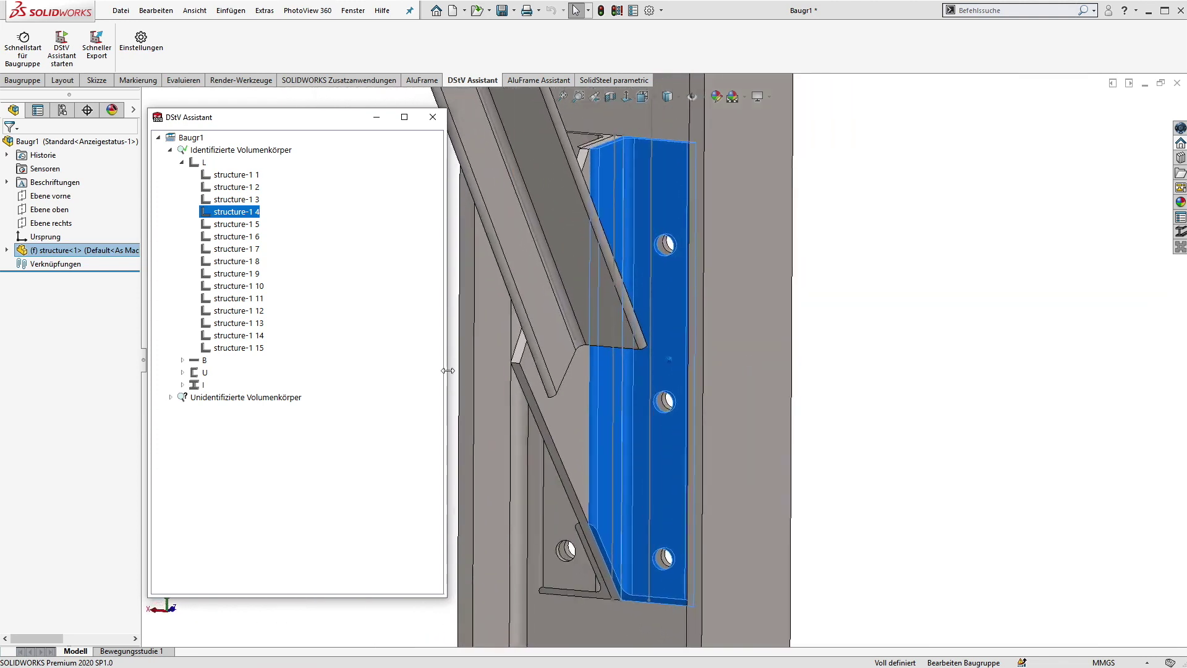
# - Zoom to the U profile structure-1 81, and collapse the L and U groups
pyautogui.click(183, 372)
pyautogui.rightClick(225, 385)
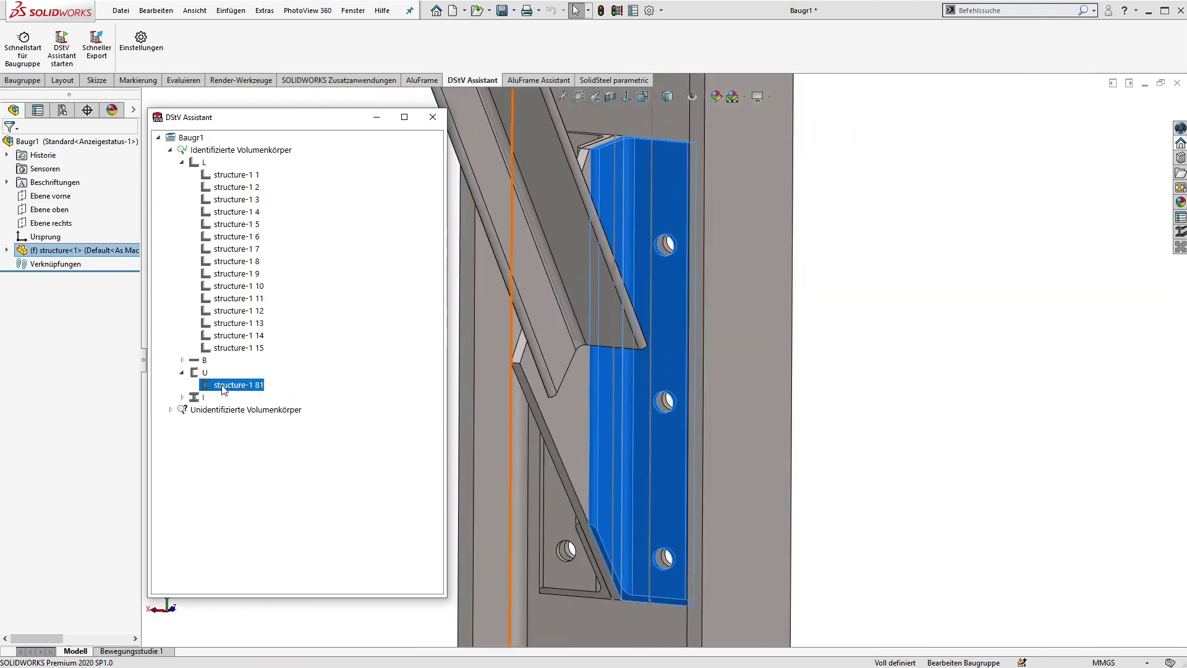
pyautogui.click(260, 408)
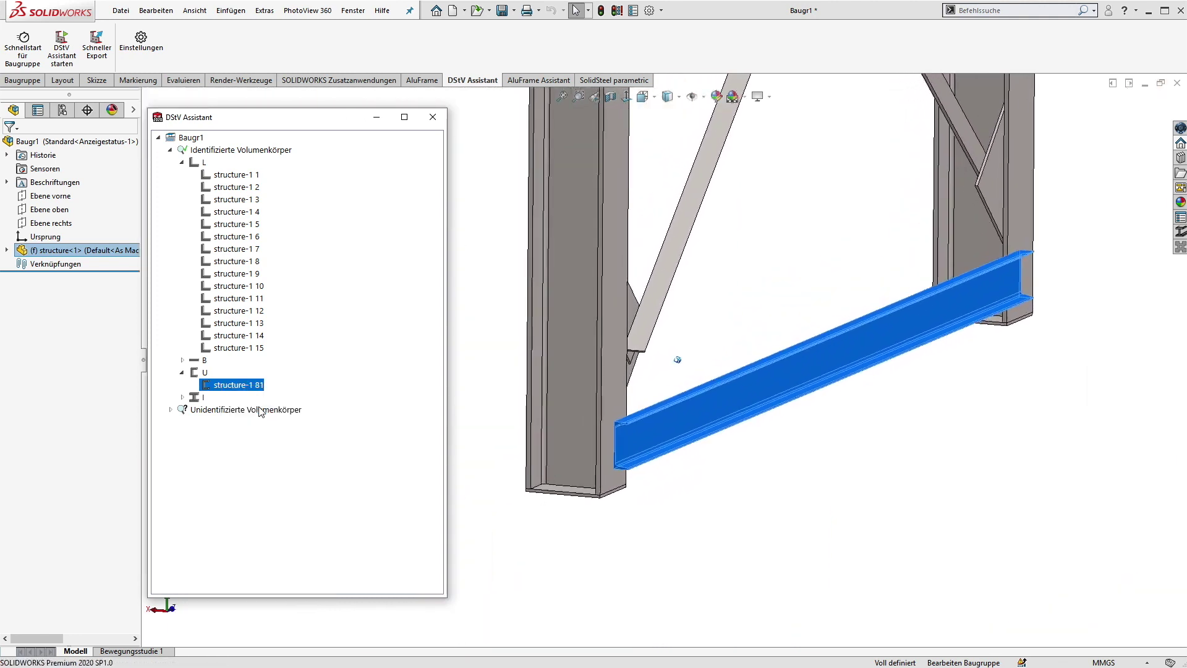
pyautogui.click(182, 162)
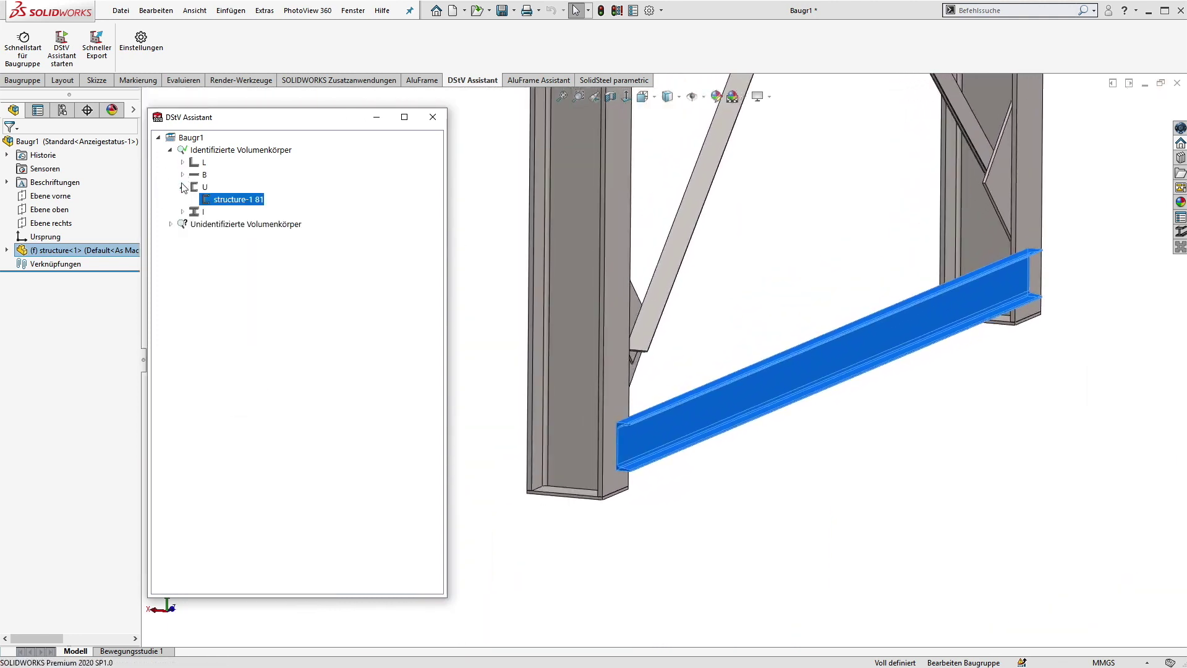
pyautogui.click(182, 187)
# - Expand the unidentified bodies and zoom to structure-1 98
pyautogui.click(170, 212)
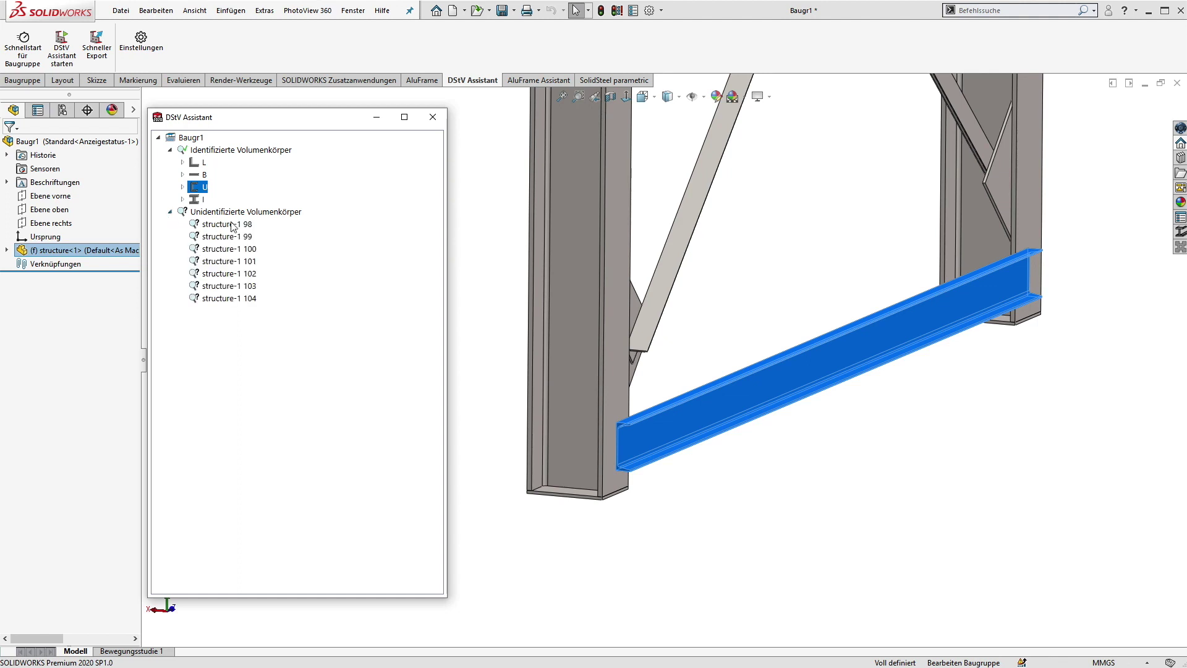
pyautogui.rightClick(226, 226)
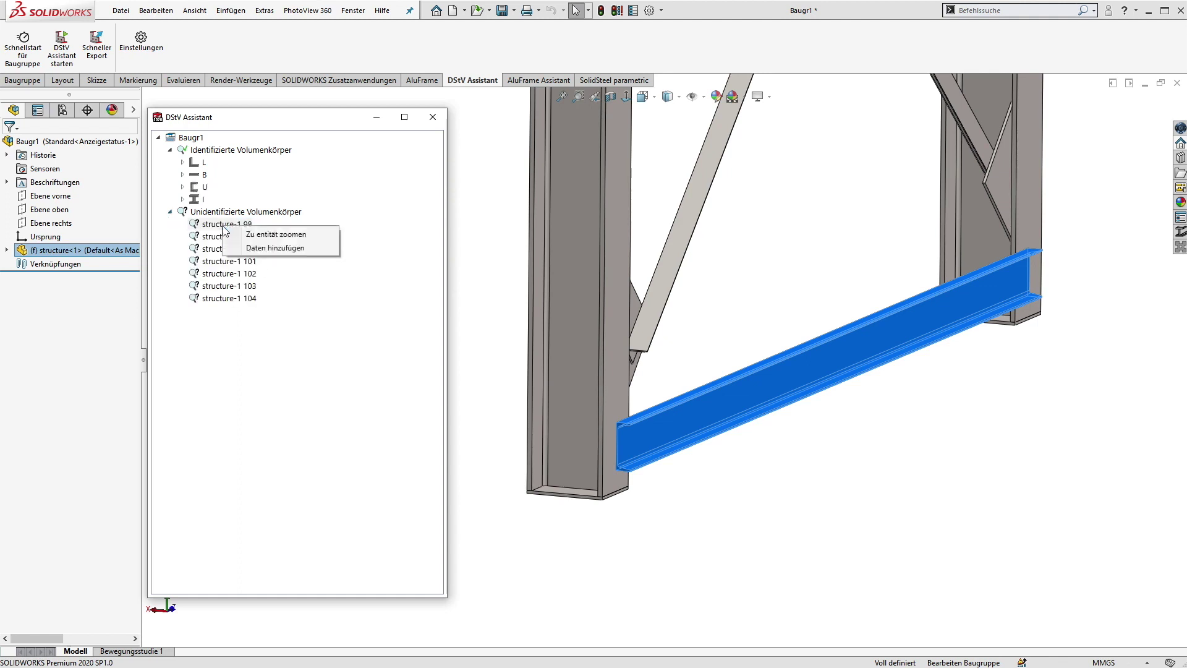
pyautogui.click(257, 235)
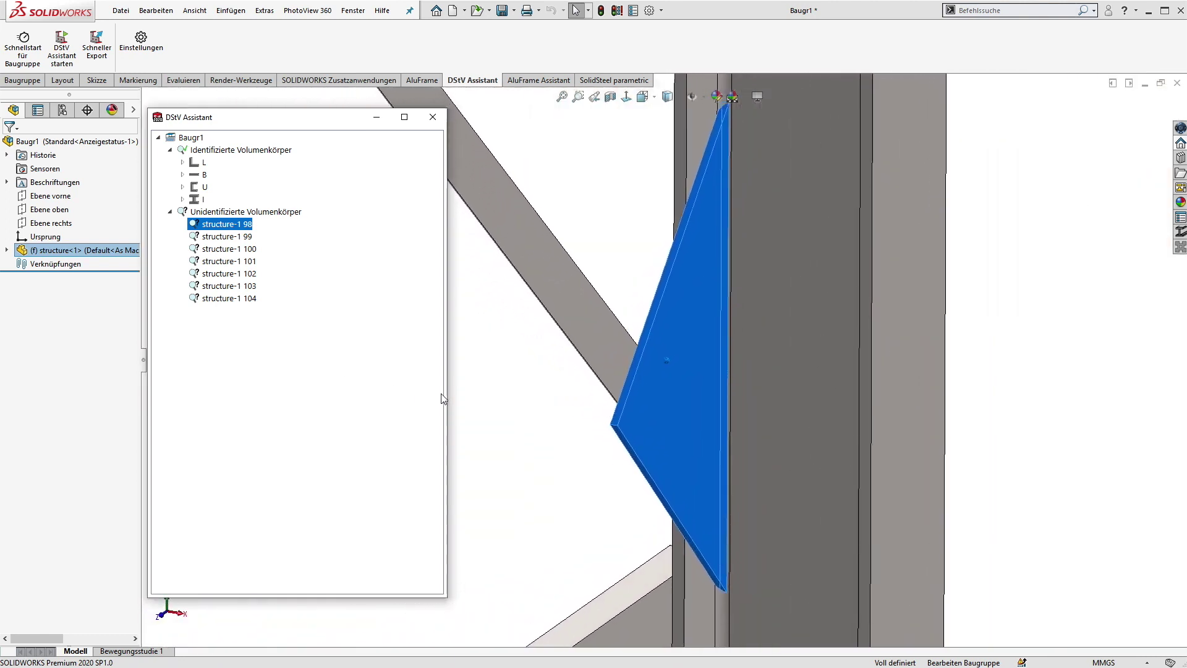
# - Add data to unidentified body structure-1 98 as profile type B, using the plate's lower slanted edge as X axis and upper slanted edge as Y axis
pyautogui.rightClick(236, 226)
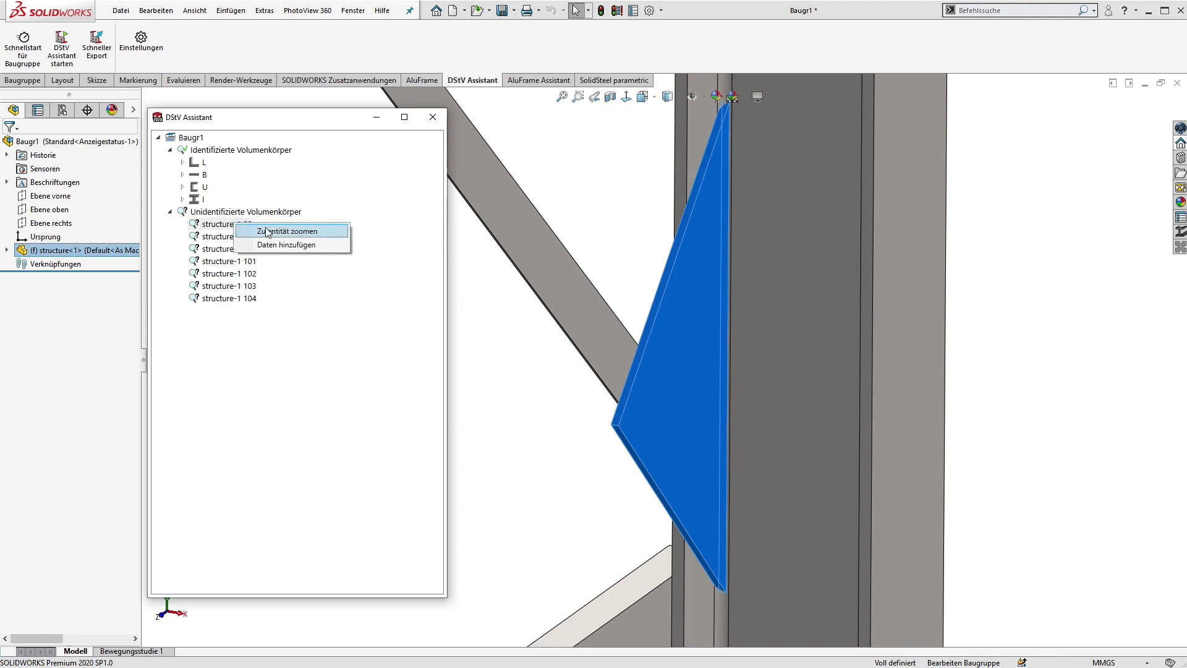
pyautogui.click(288, 245)
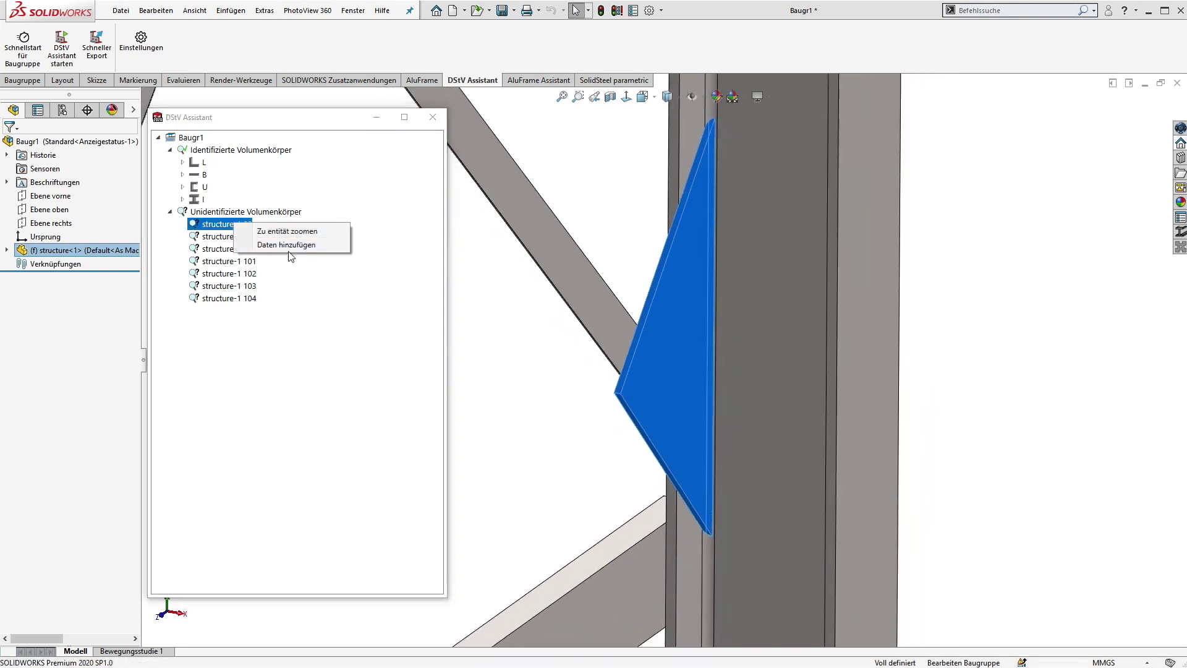
pyautogui.click(76, 181)
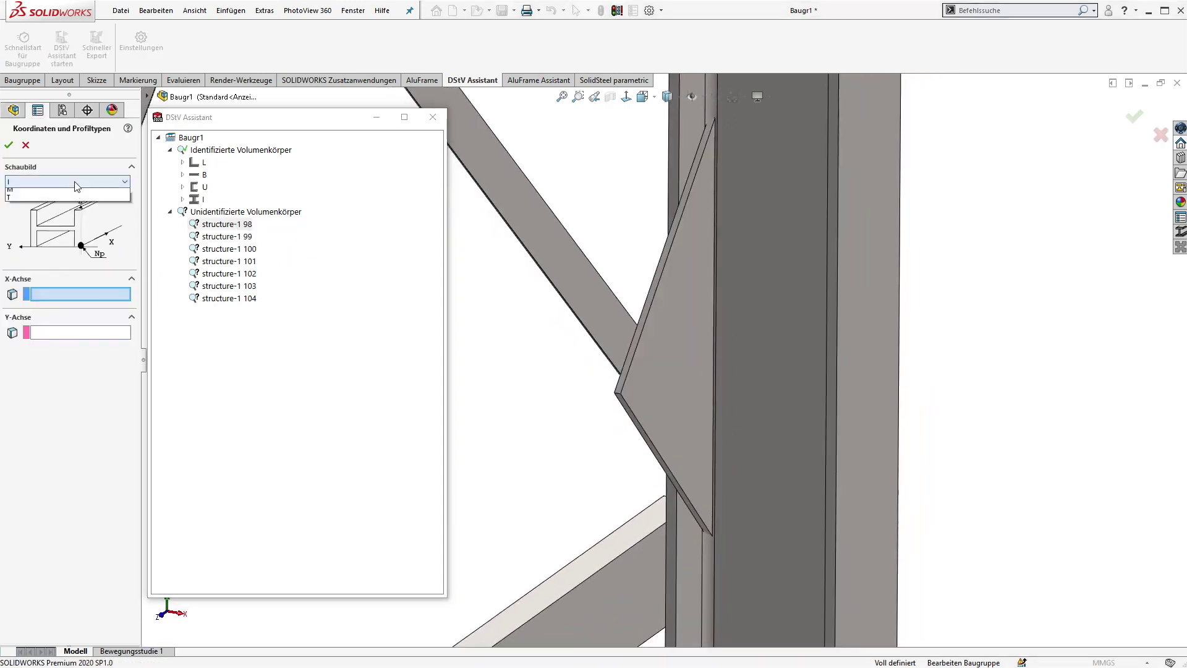
pyautogui.click(15, 225)
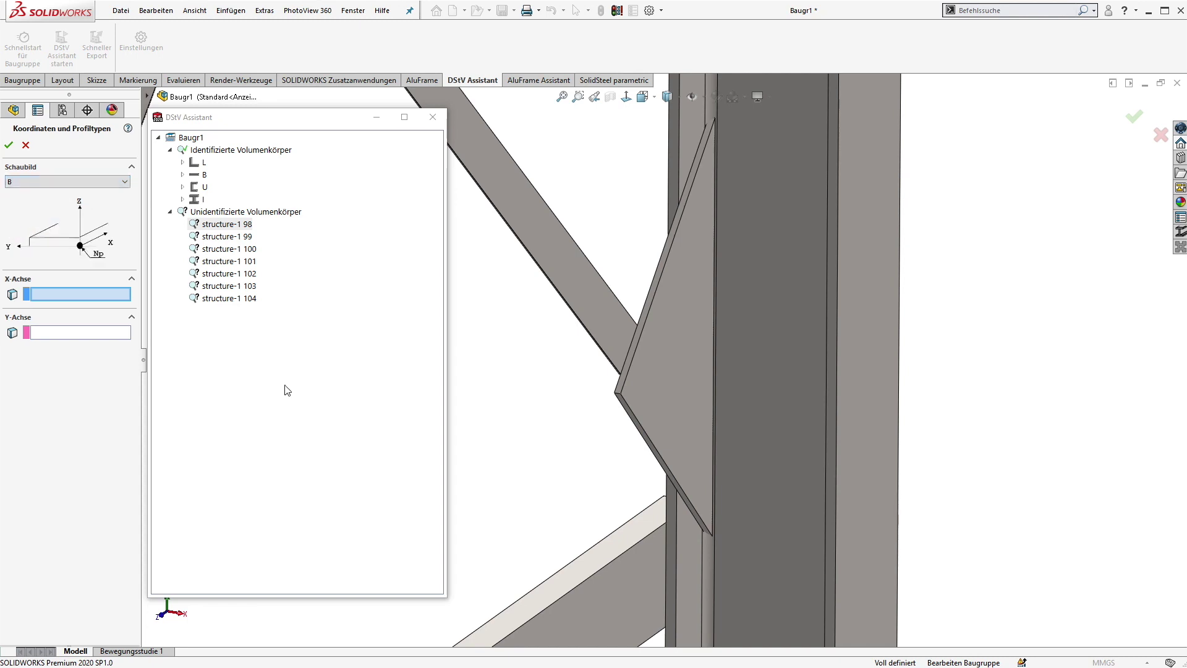
pyautogui.click(627, 406)
pyautogui.click(63, 334)
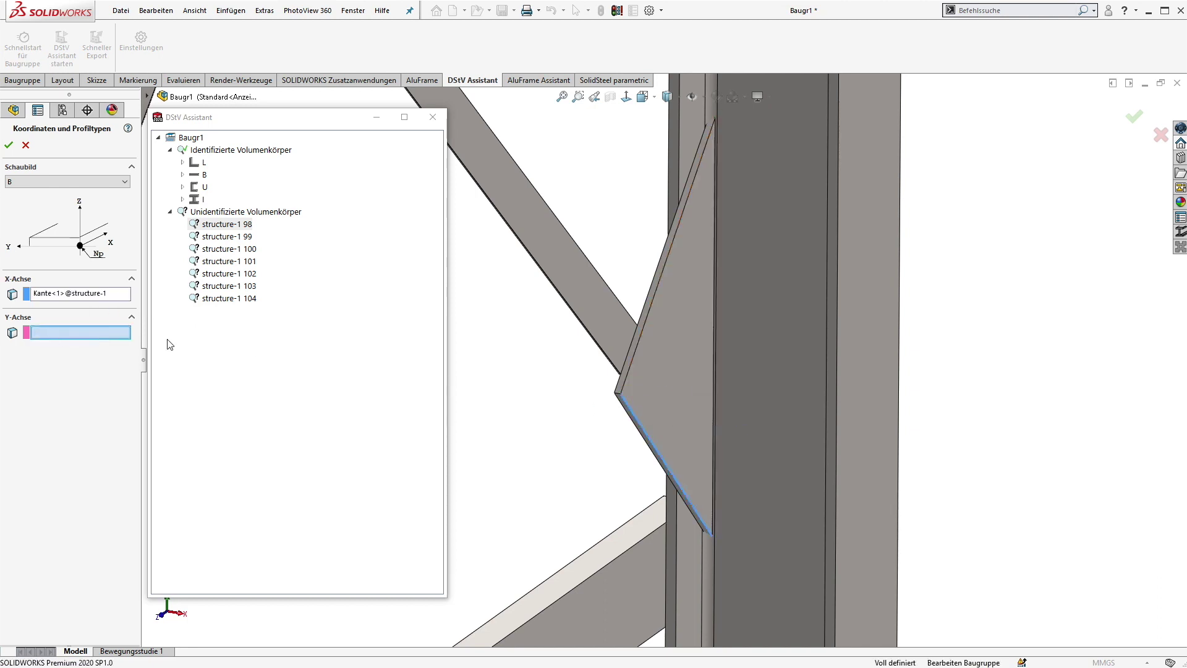
pyautogui.click(637, 351)
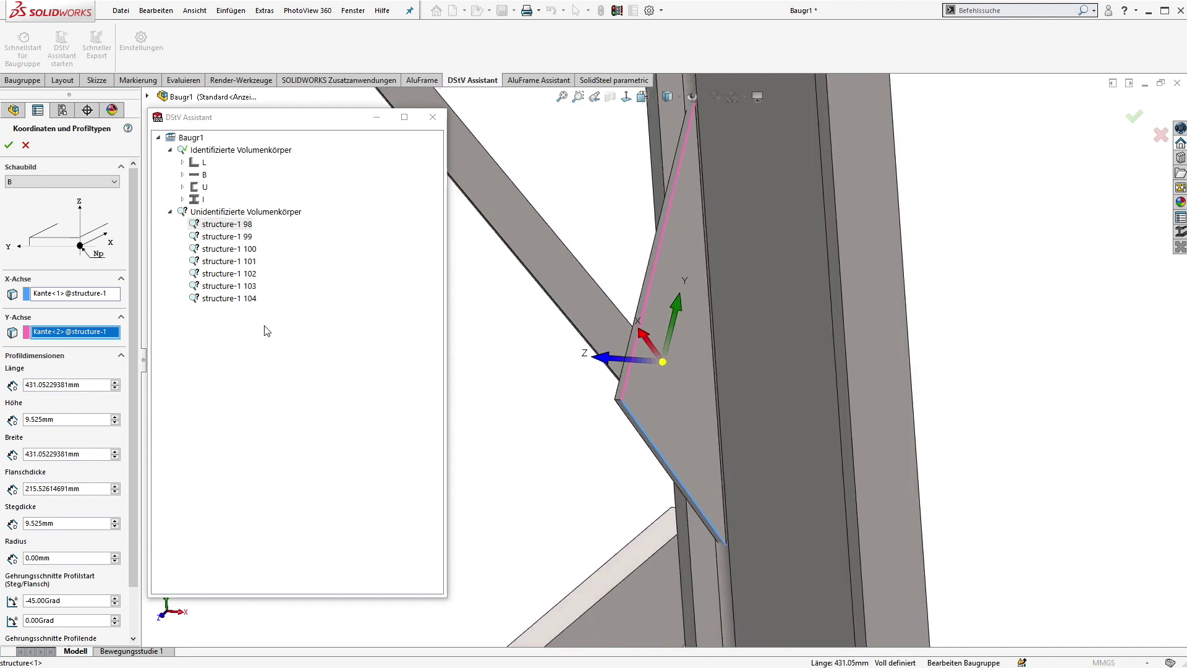
pyautogui.click(10, 146)
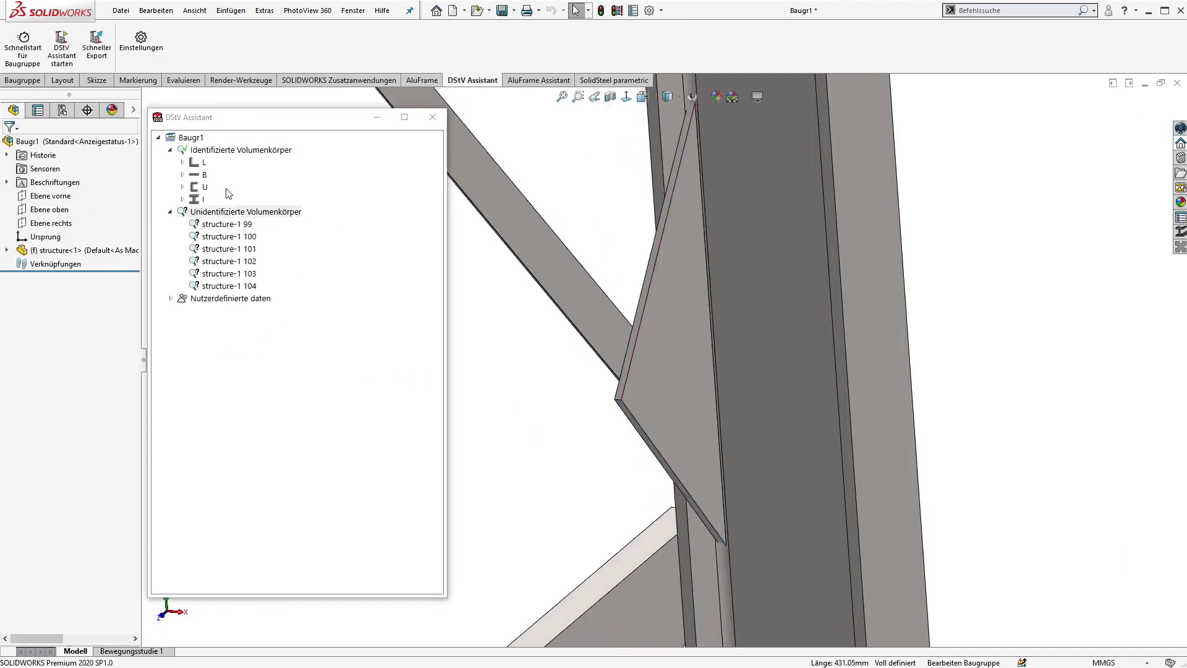
# - Expand the user-defined data down to the plate structure-1 in group B and zoom to it
pyautogui.click(171, 299)
pyautogui.click(183, 311)
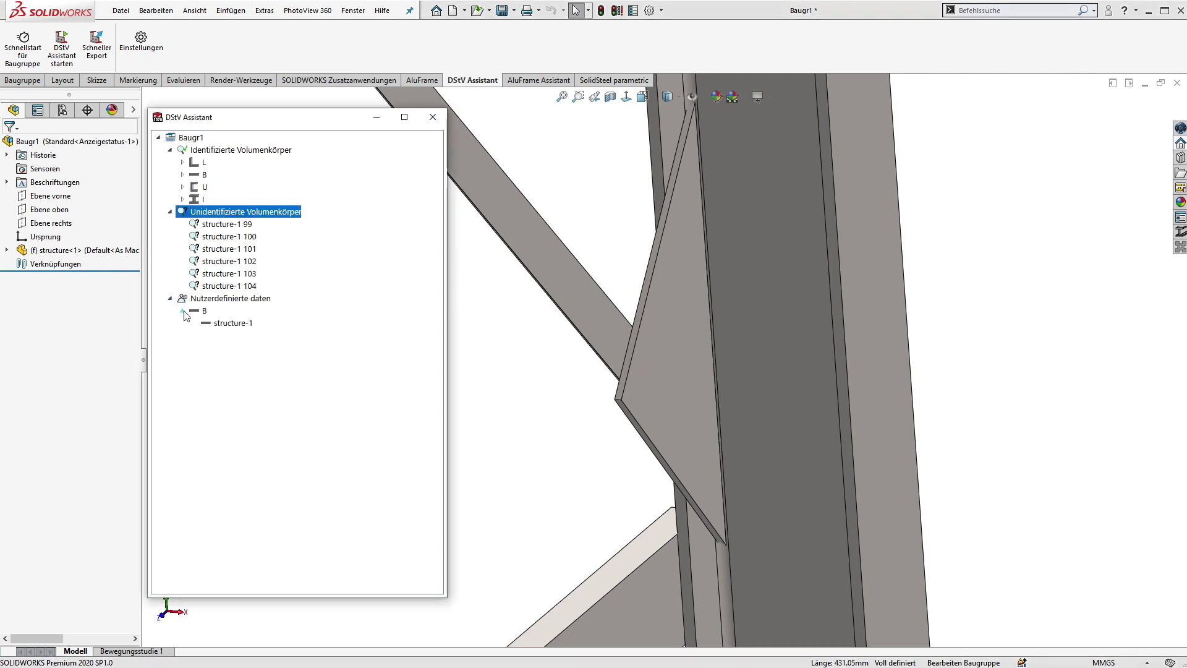
pyautogui.click(231, 323)
pyautogui.rightClick(229, 323)
pyautogui.click(268, 347)
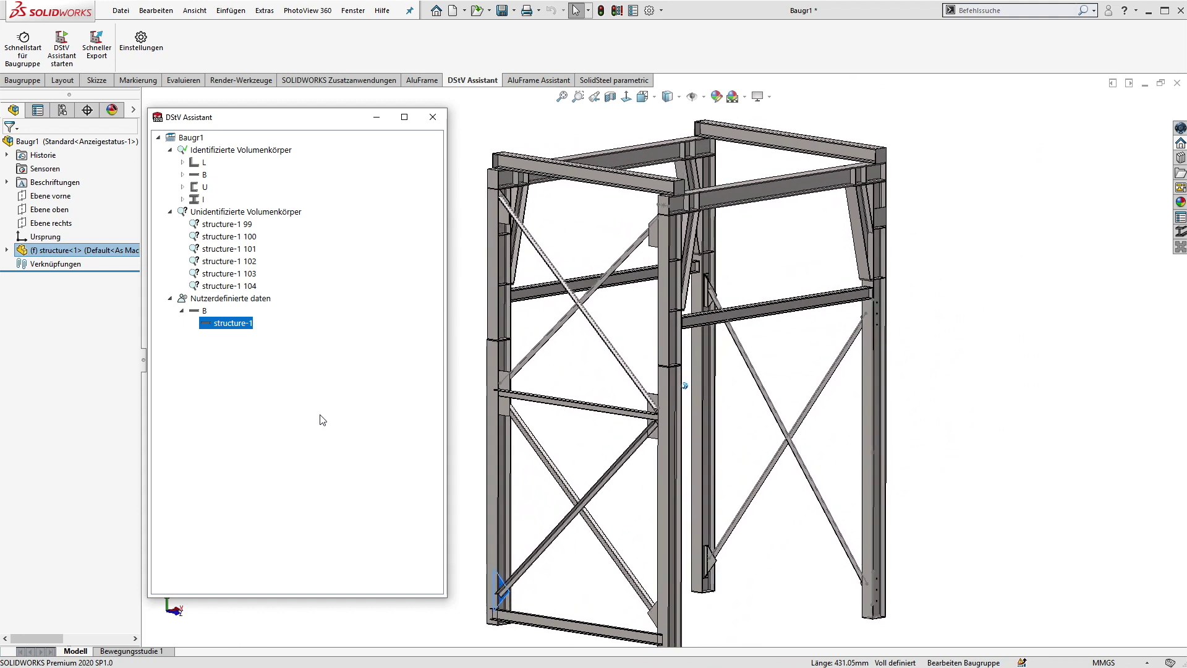
# - Collapse the body groups and export NC data for all parts of Baugr1 under the job designation swx_weldments_demo
pyautogui.click(170, 211)
pyautogui.click(170, 224)
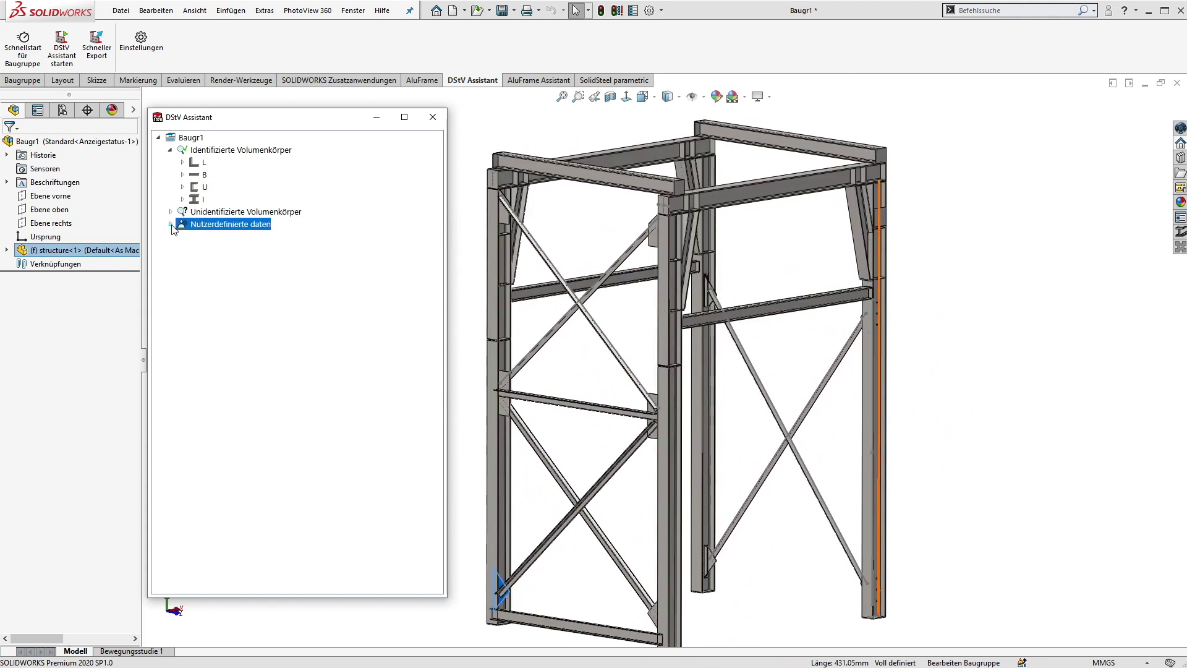
pyautogui.click(171, 150)
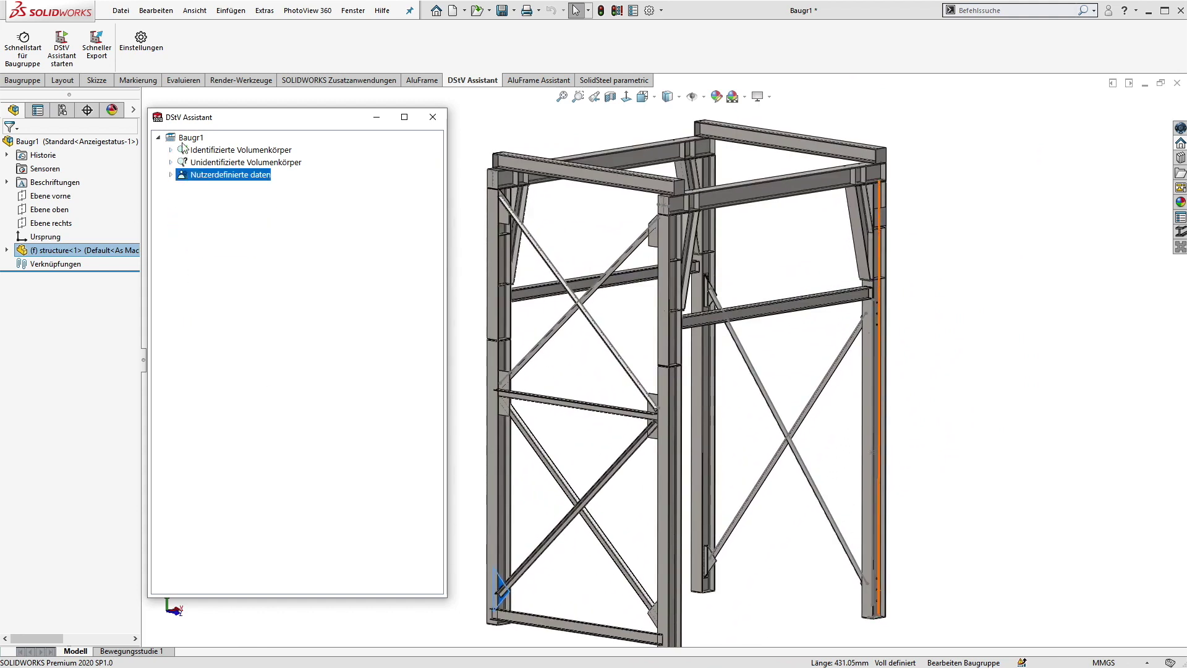
pyautogui.rightClick(185, 138)
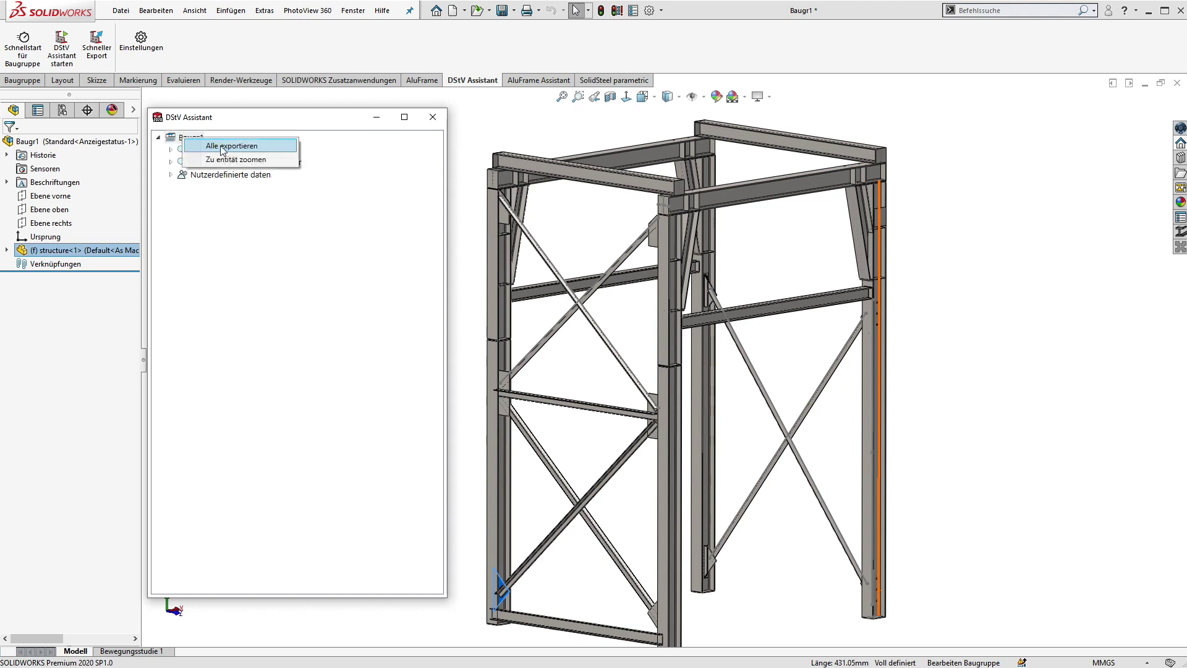
pyautogui.click(223, 147)
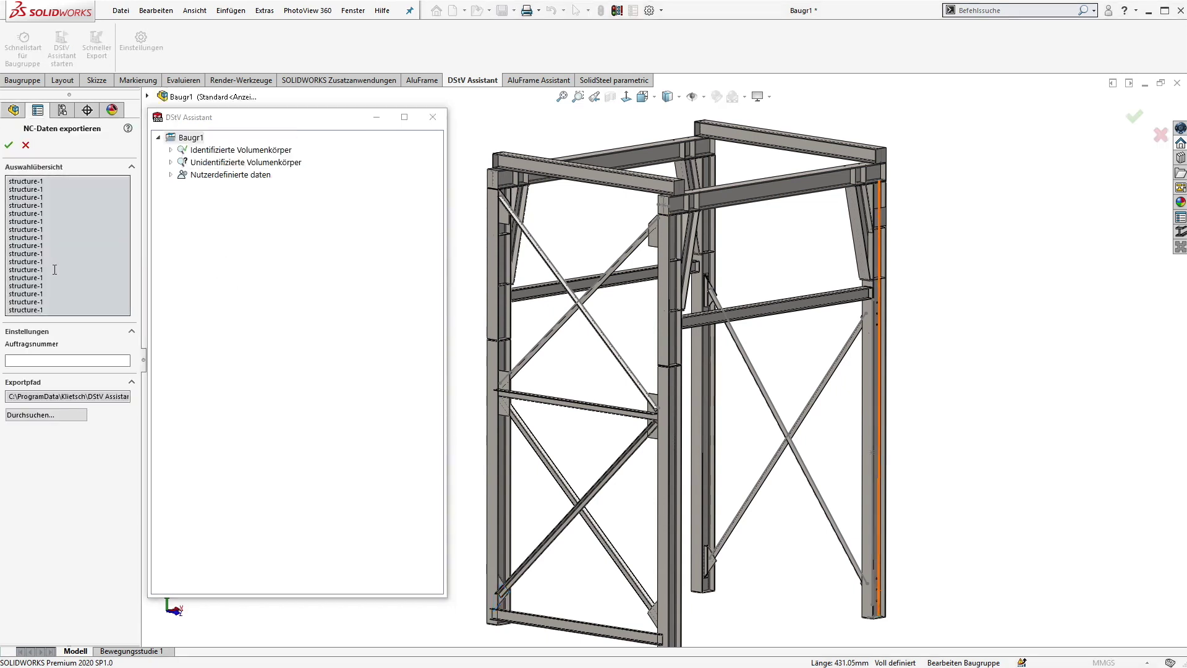
pyautogui.click(43, 360)
pyautogui.write('swx_weldments_demo')
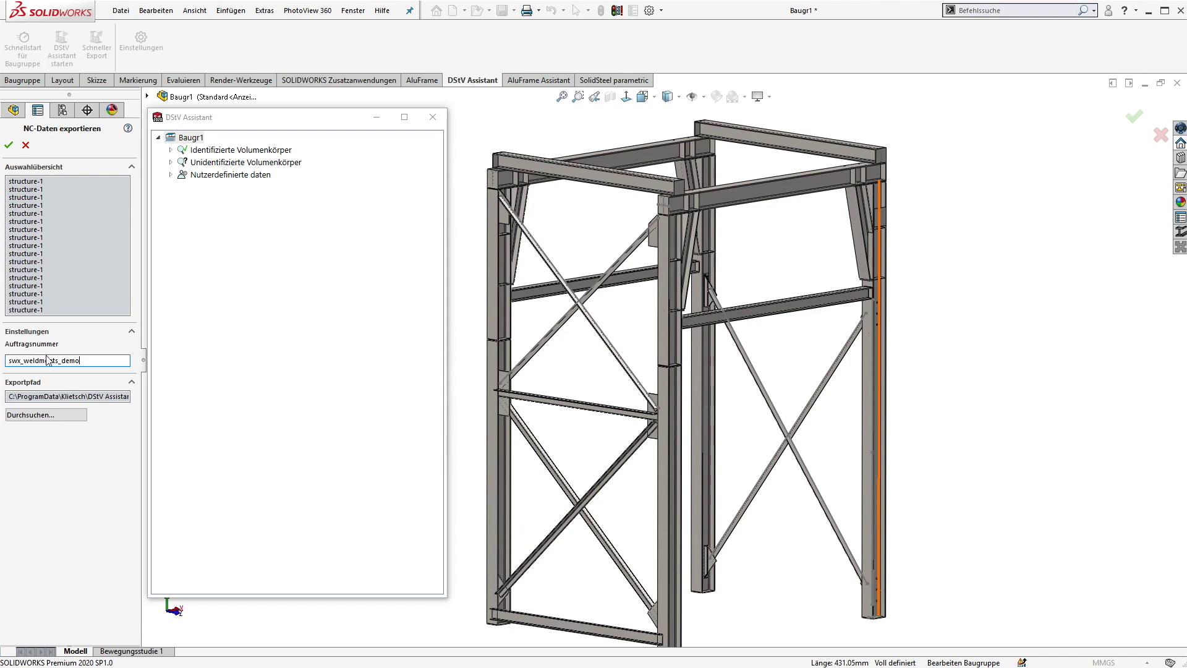
pyautogui.press('Return')
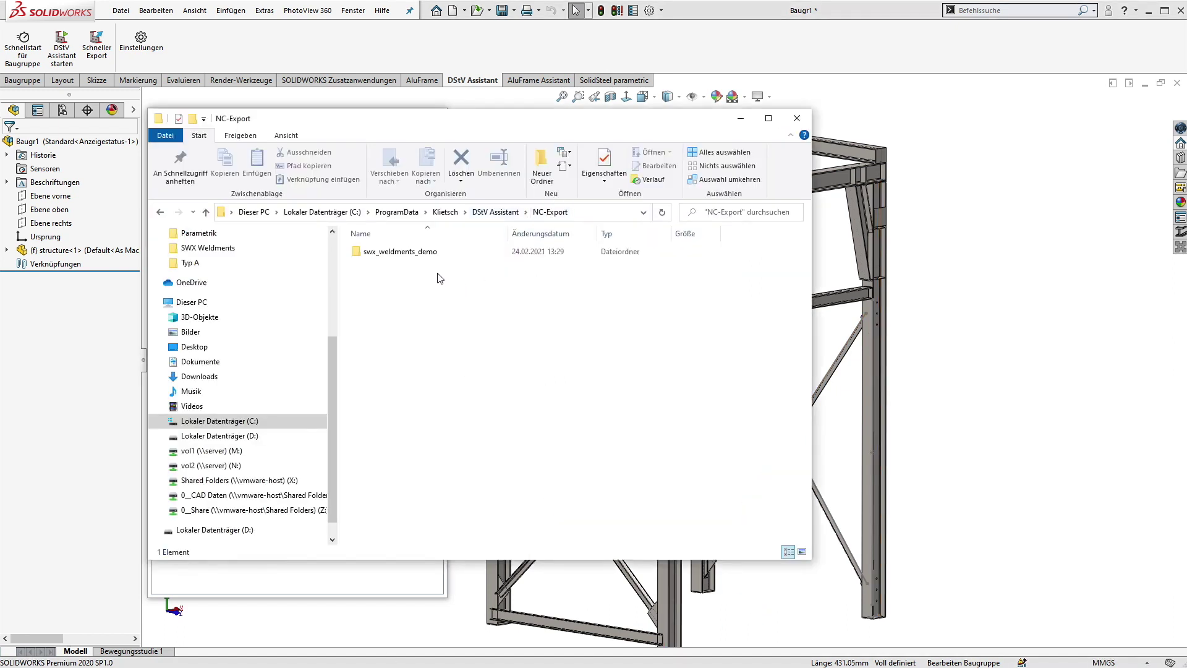
# - In File Explorer, open the dated NC export folder inside swx_weldments_demo, browse its files and select 0-structure-1(26).nc
pyautogui.doubleClick(395, 253)
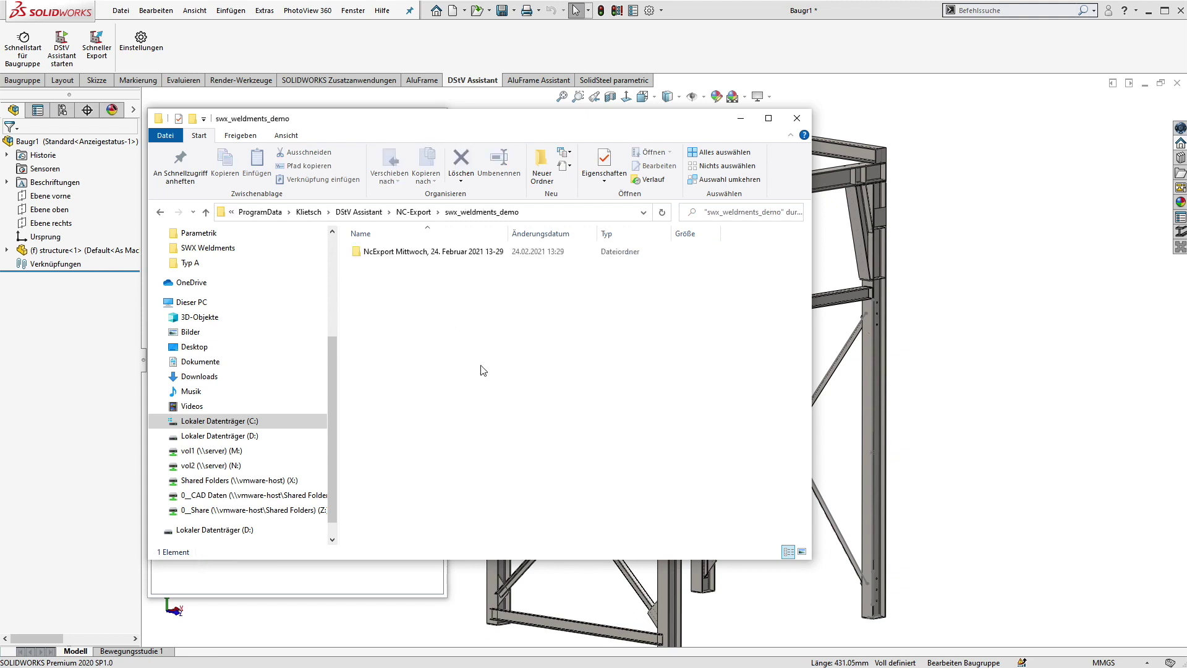
pyautogui.doubleClick(426, 254)
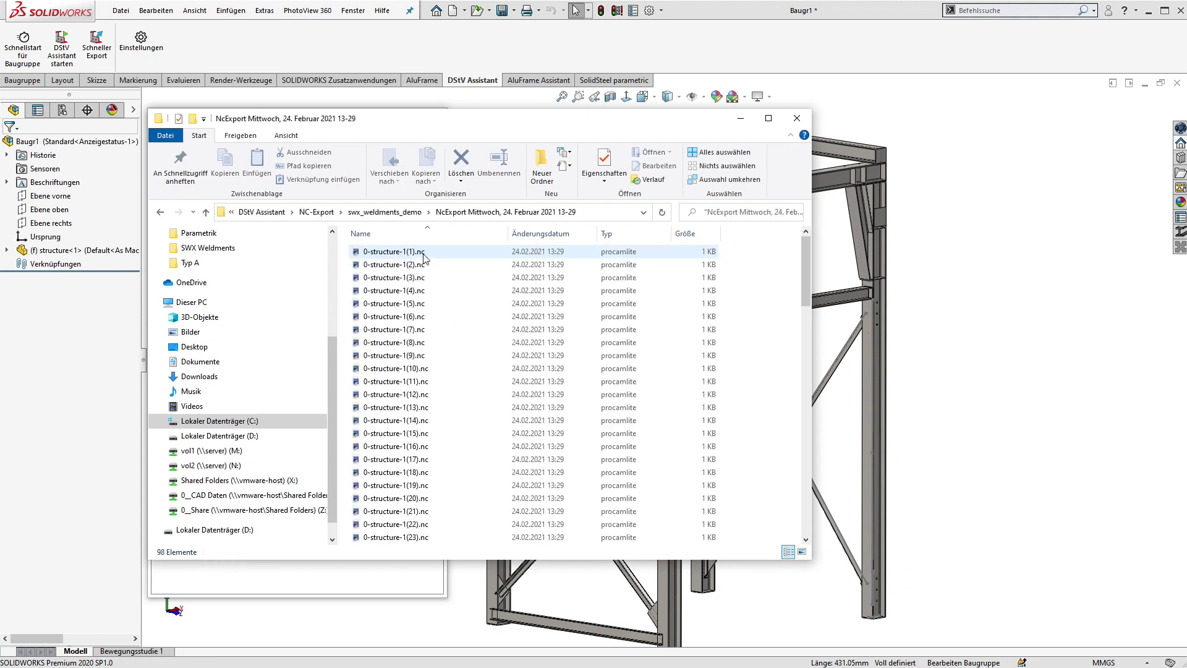
pyautogui.scroll(-7, 482, 330)
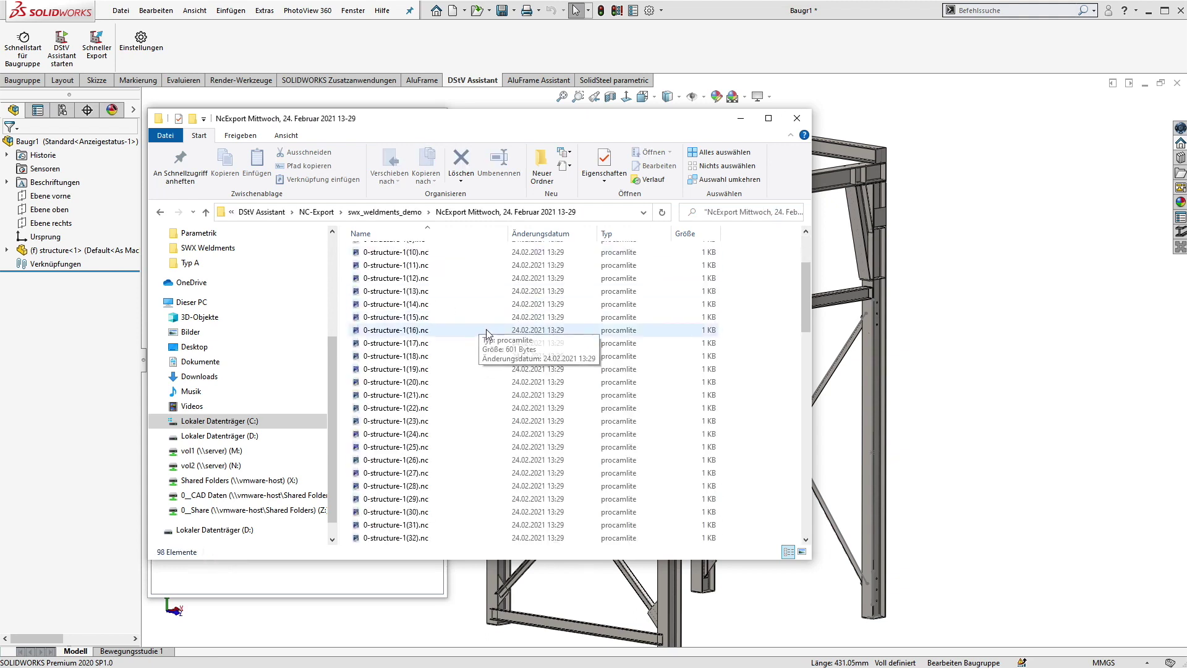
pyautogui.scroll(-7, 489, 334)
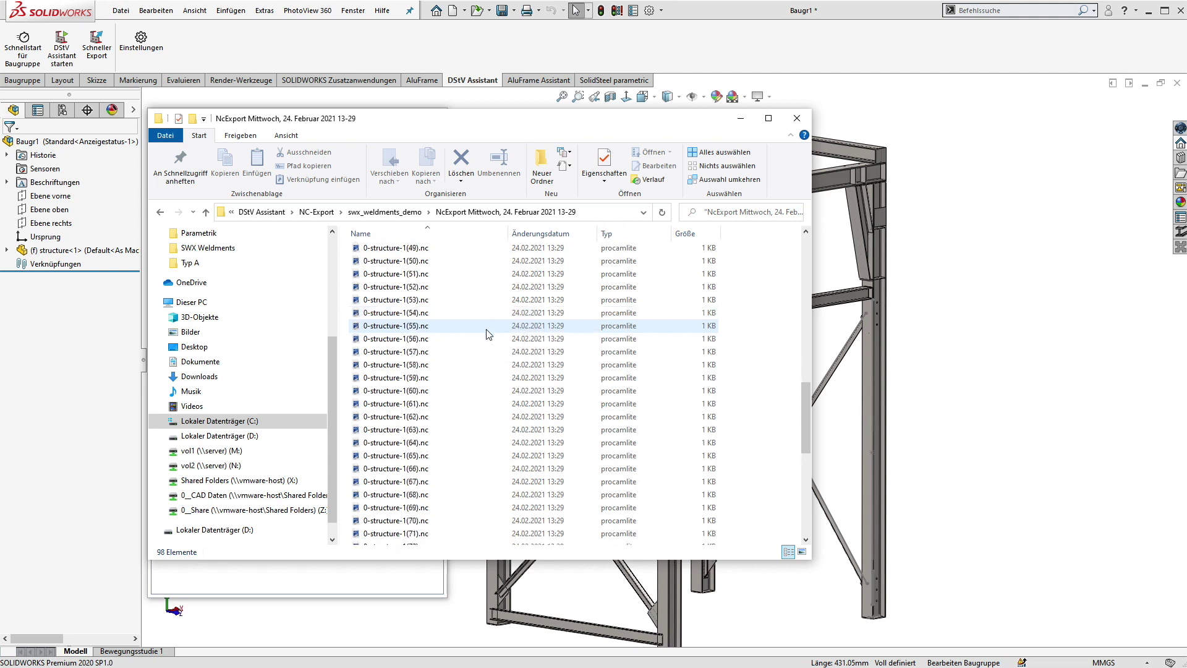
pyautogui.scroll(7, 488, 334)
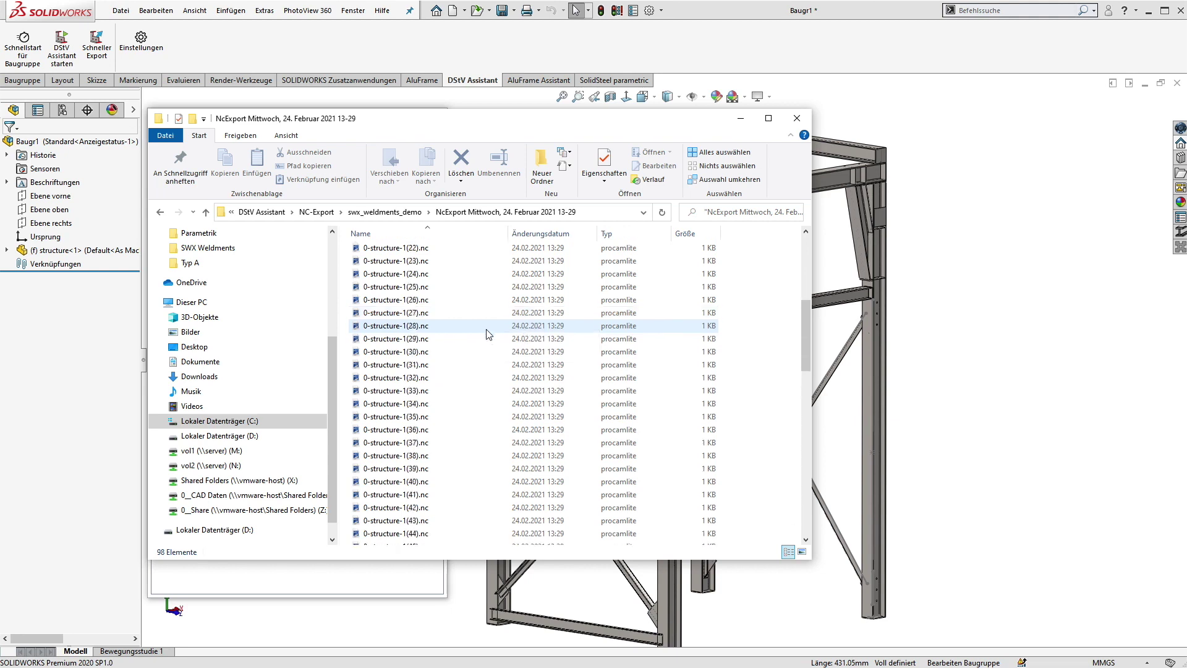
pyautogui.click(427, 302)
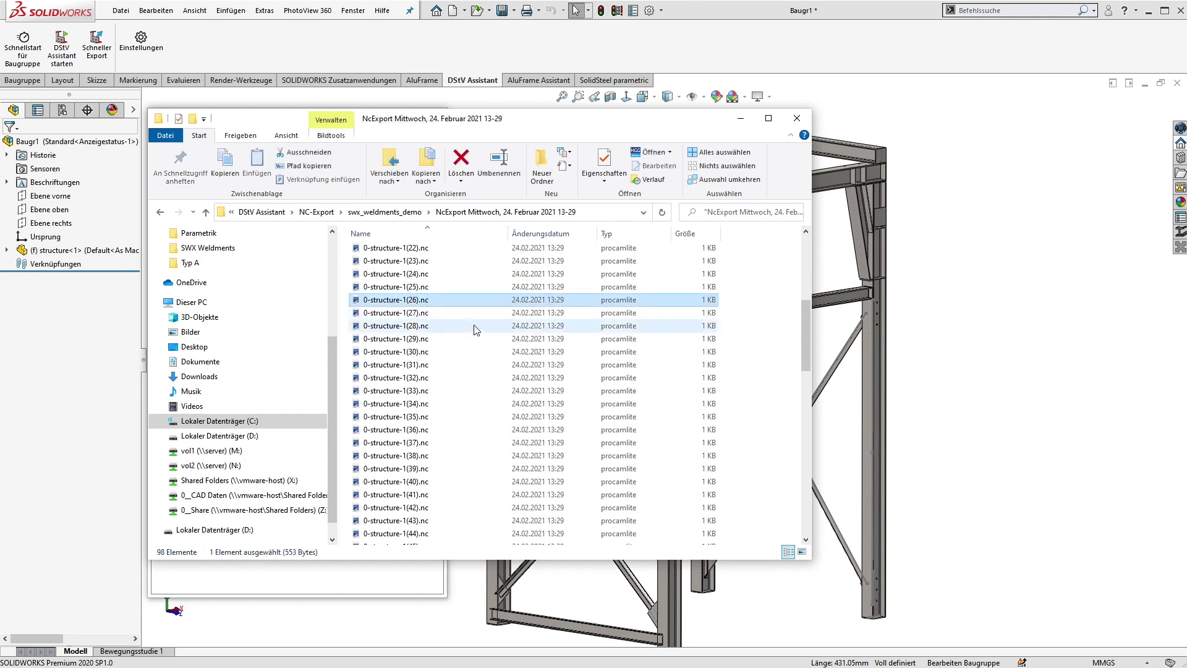
# - Inspect 0-structure-1(26).nc and 0-structure-1(88).nc one after the other as rotated 3D models in ProCAM Lite, closing the viewer after each
pyautogui.press('Return')
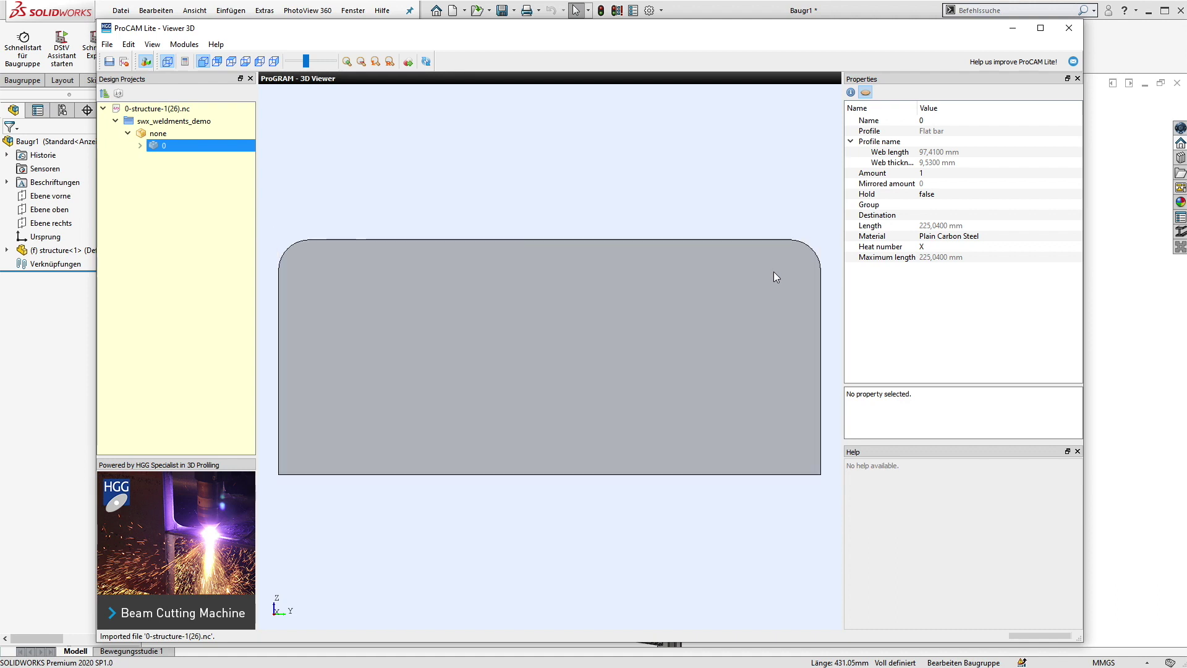
pyautogui.moveTo(384, 317); pyautogui.dragTo(527, 323, button='middle')
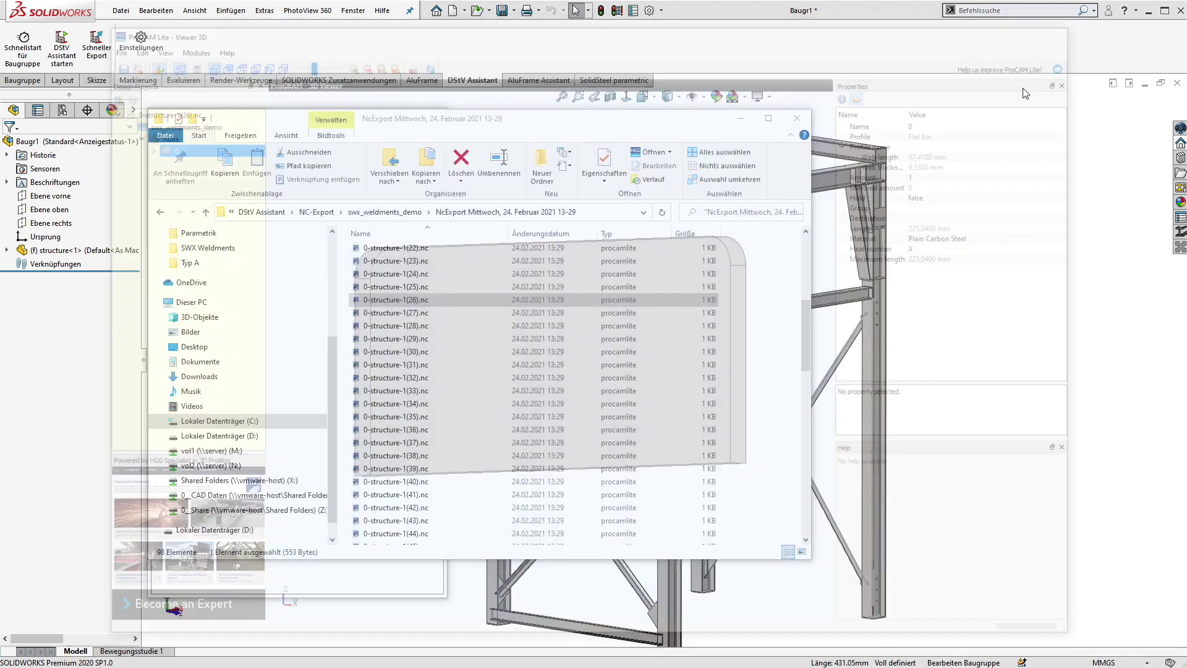
pyautogui.doubleClick(402, 486)
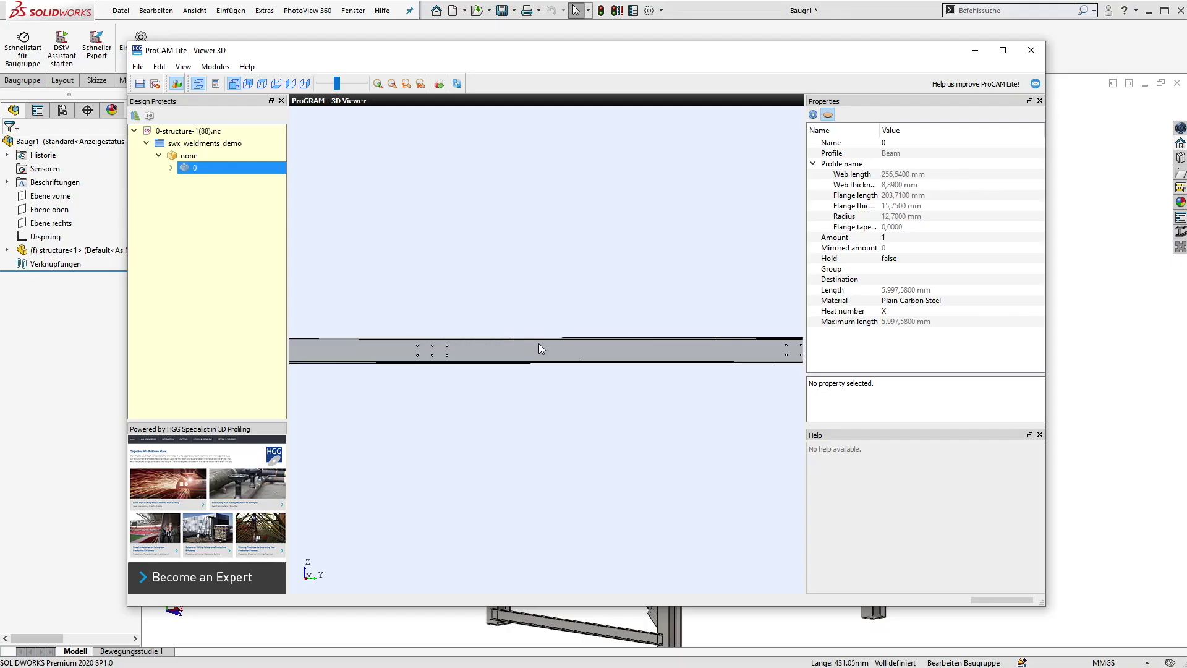
pyautogui.moveTo(539, 343); pyautogui.dragTo(672, 403, button='middle')
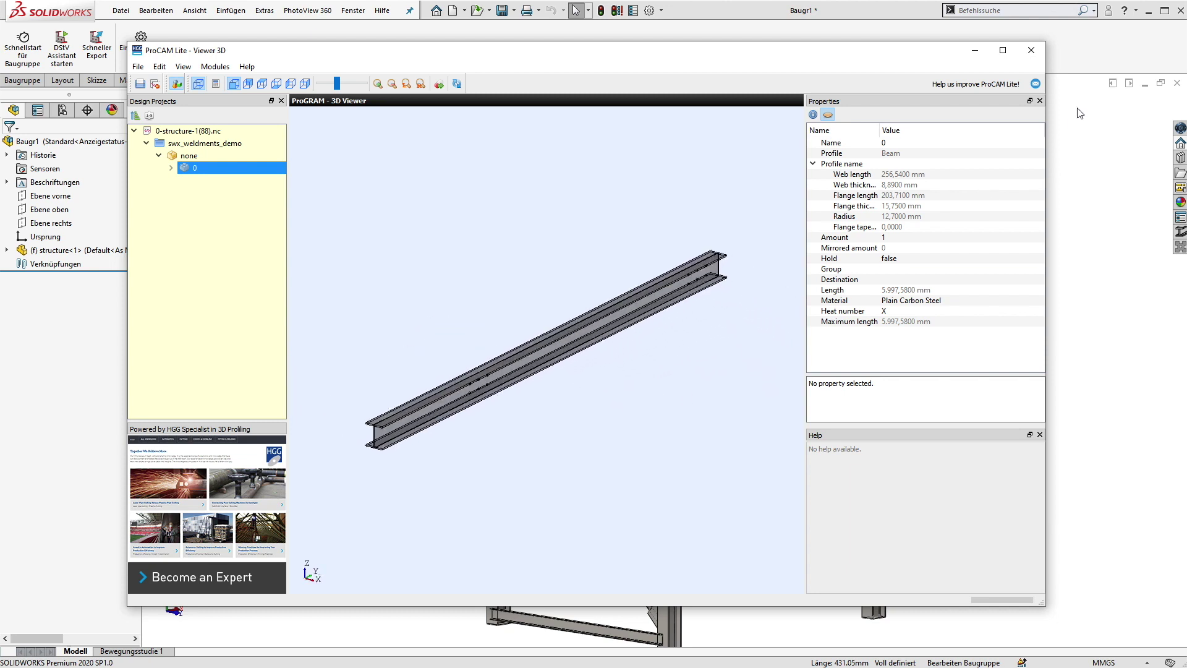
pyautogui.click(1031, 51)
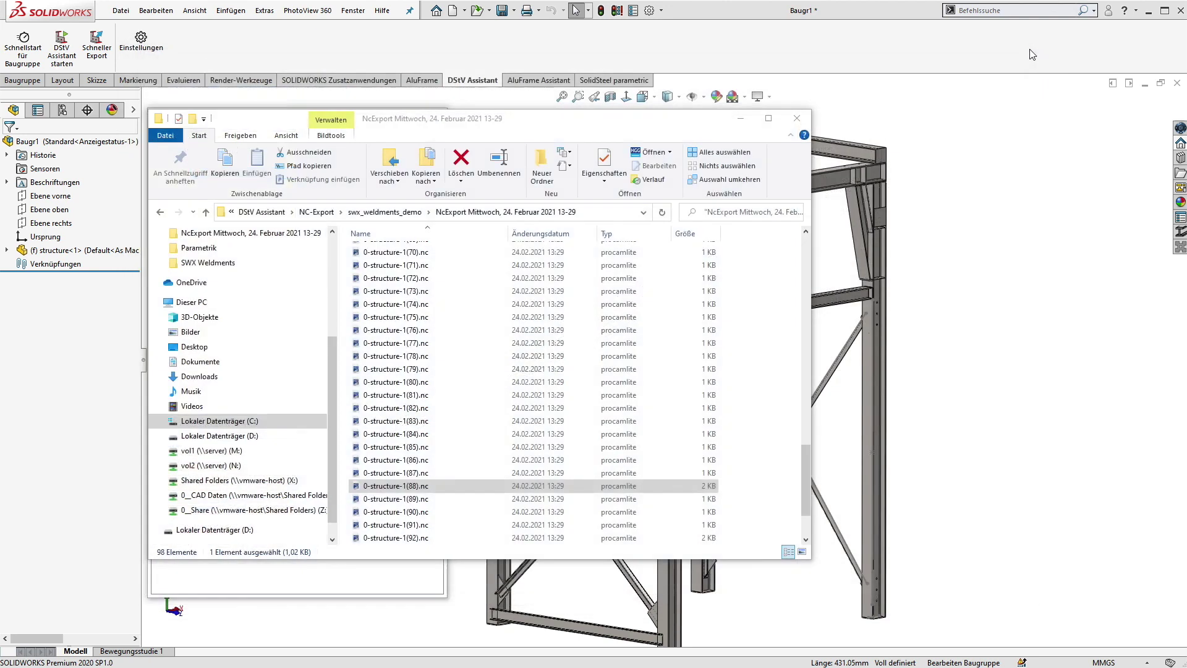
# - Open 0-structure-1(88).nc in Notepad++ to examine the profile type and dimensions in lines 15 to 21, closing the editor and export folder when done
pyautogui.rightClick(413, 486)
pyautogui.press('Escape')
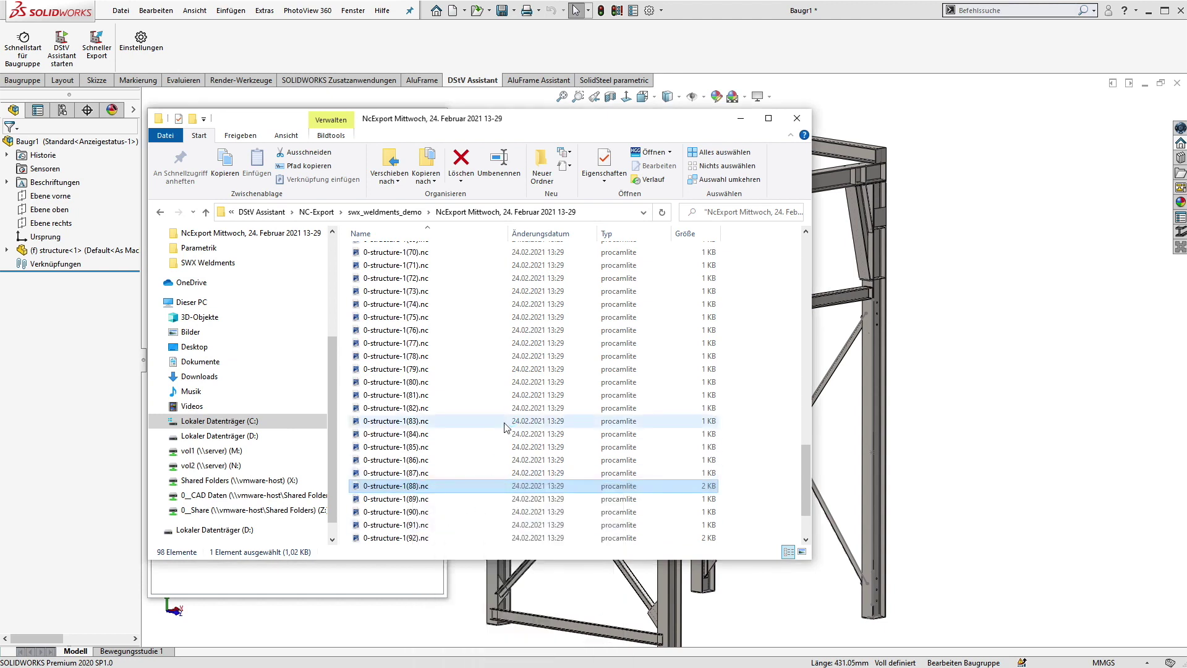
pyautogui.scroll(-5, 288, 319)
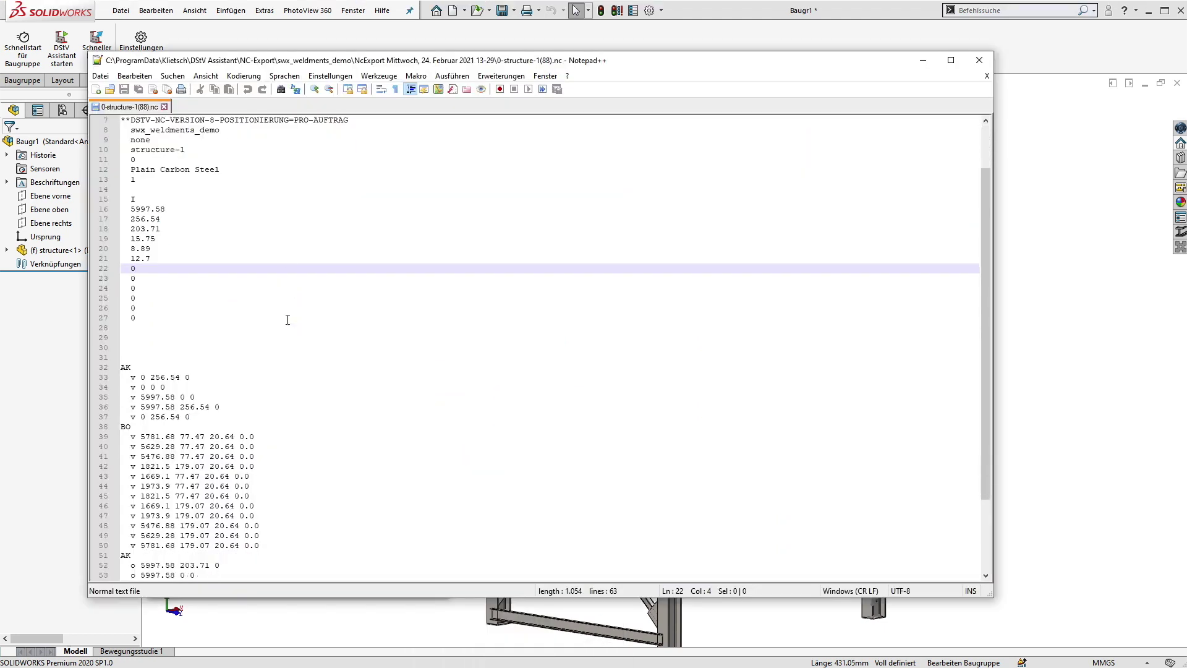
pyautogui.scroll(4, 288, 319)
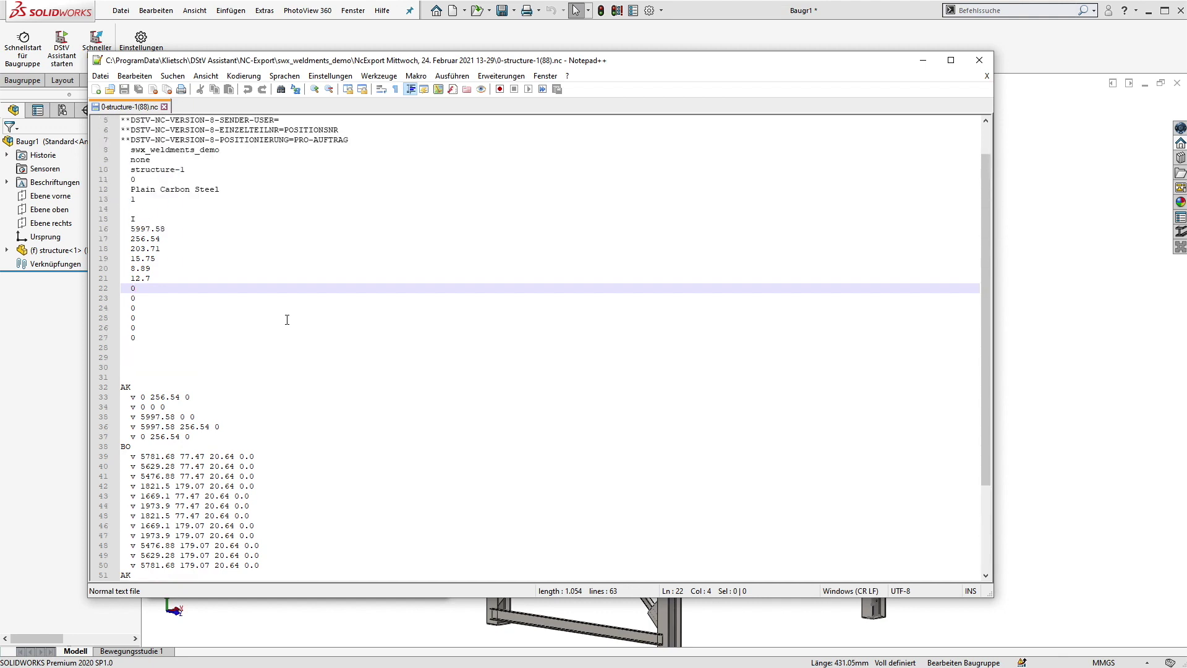
pyautogui.scroll(2, 287, 319)
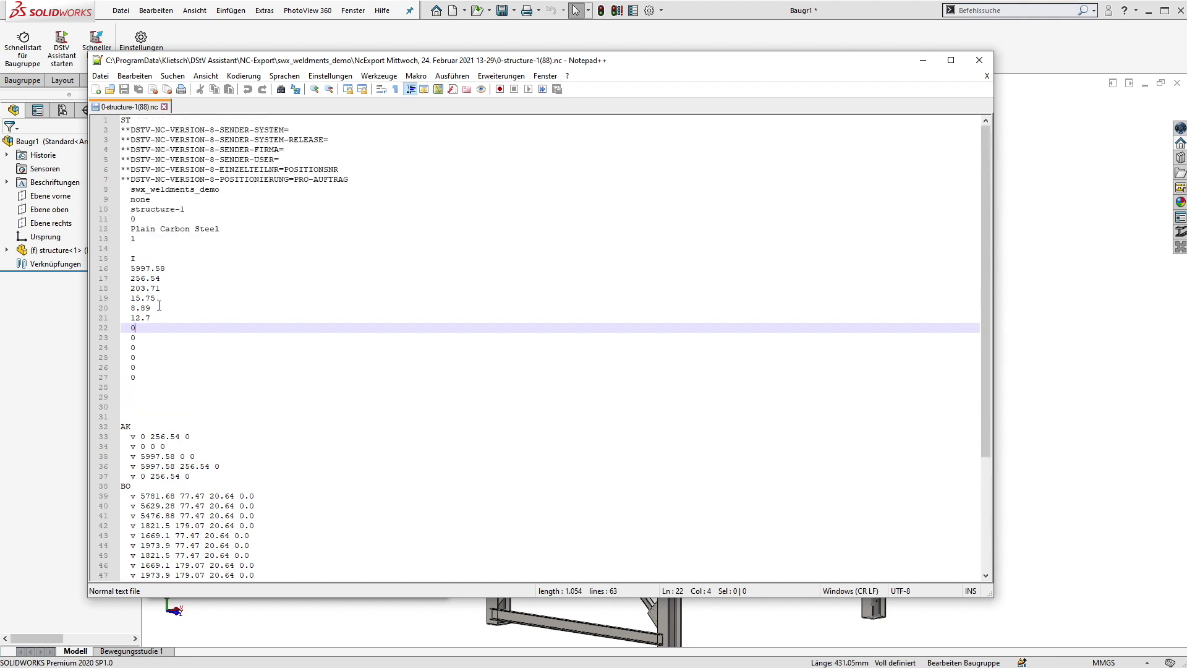
pyautogui.moveTo(158, 316); pyautogui.dragTo(119, 259)
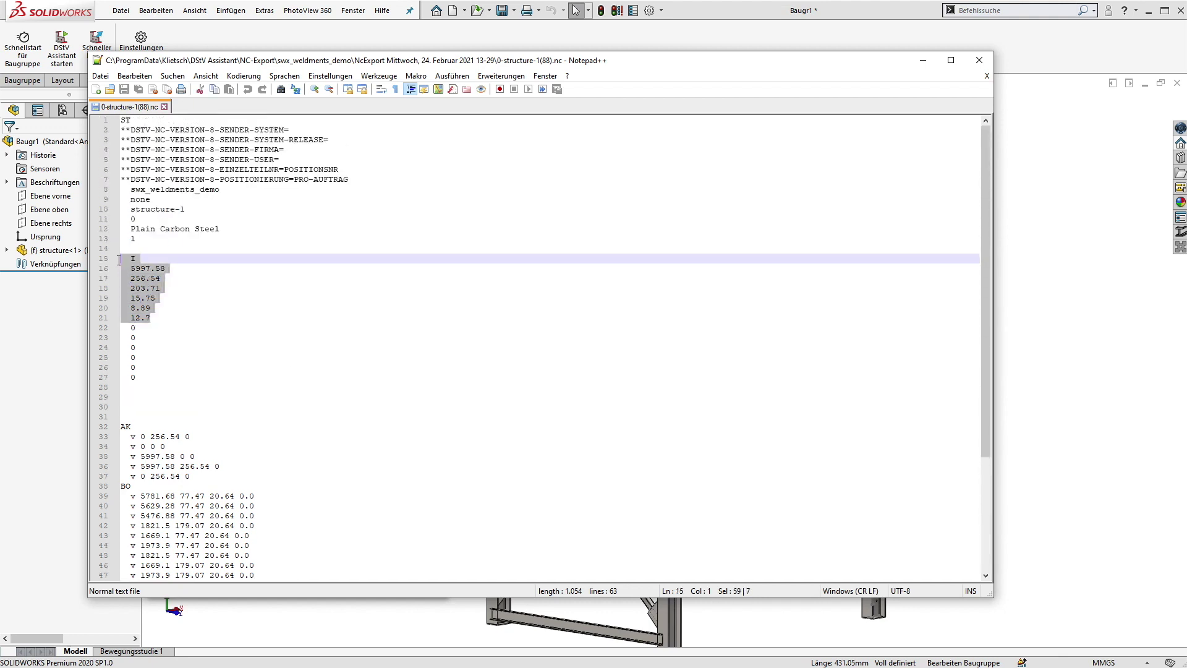
pyautogui.click(176, 311)
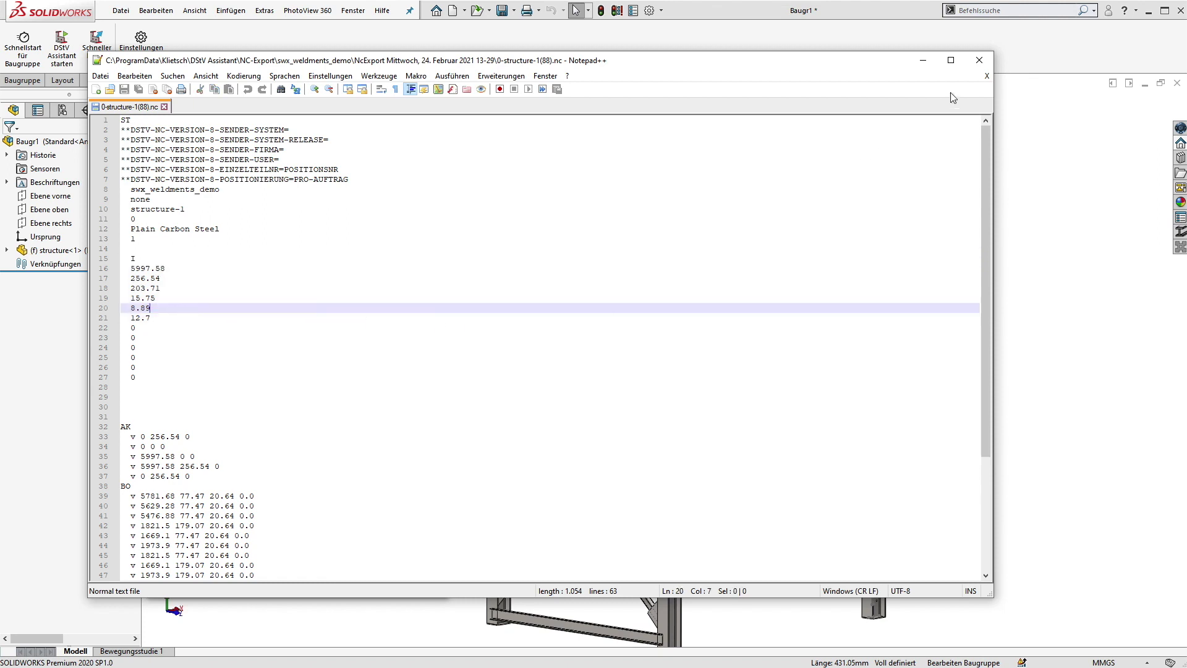
pyautogui.click(979, 60)
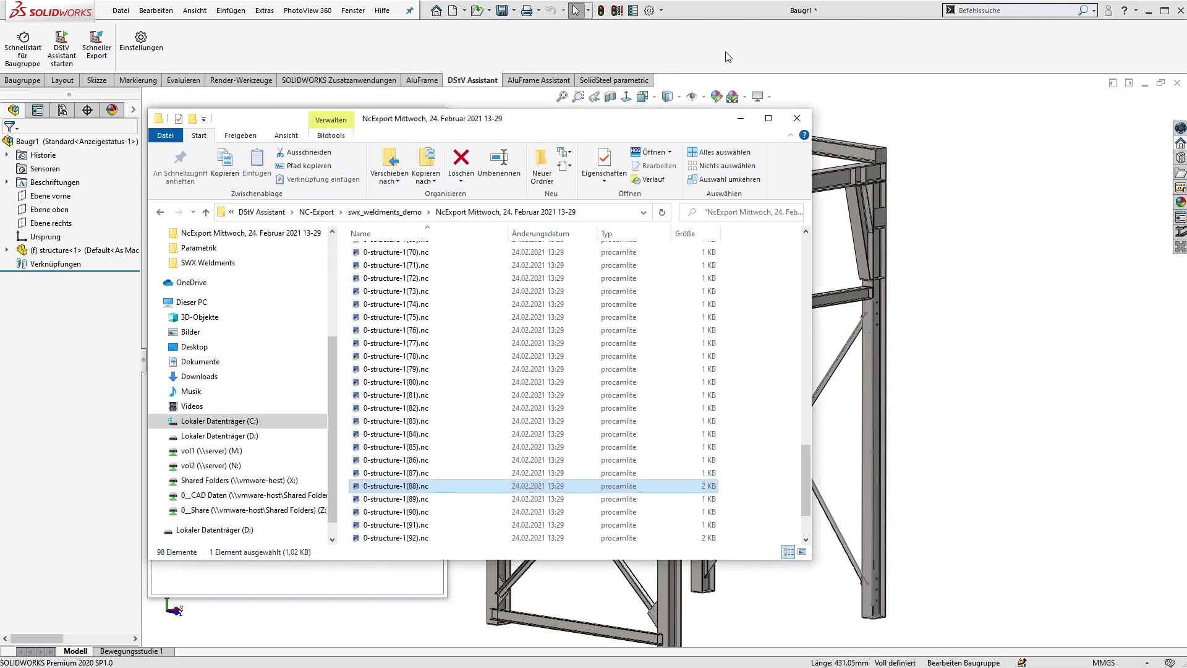
pyautogui.hotkey('alt', 'F4')
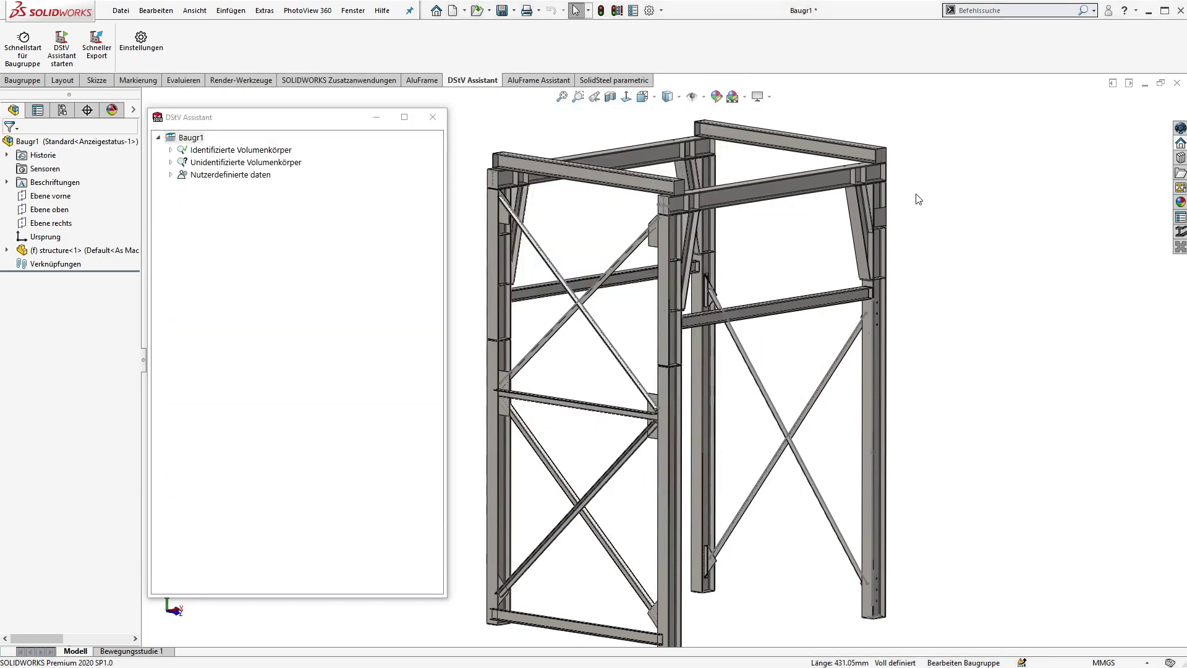